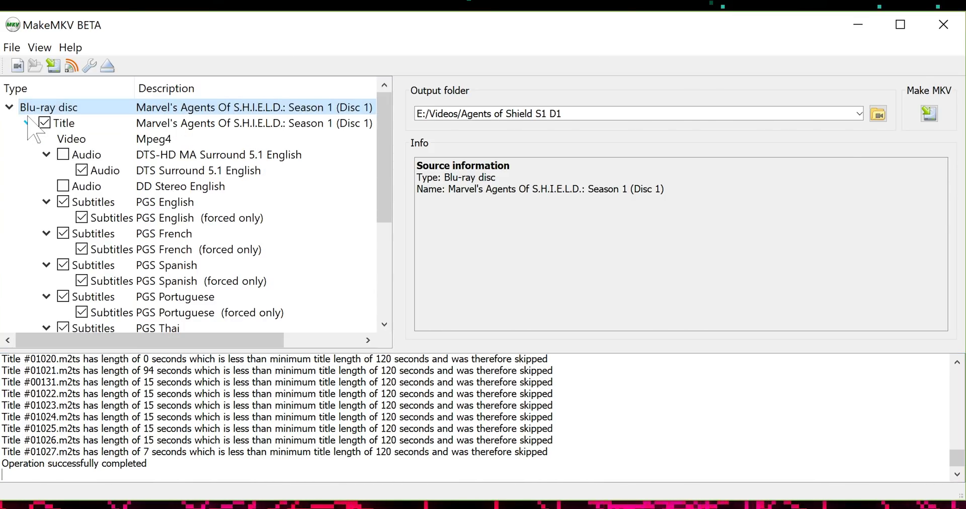
- Collapse the first title's track list and save the checked Blu-ray titles as MKV files in E:/Videos/Agents of Shield S1 D1
{"action": "left_click", "coordinate": [28, 122]}
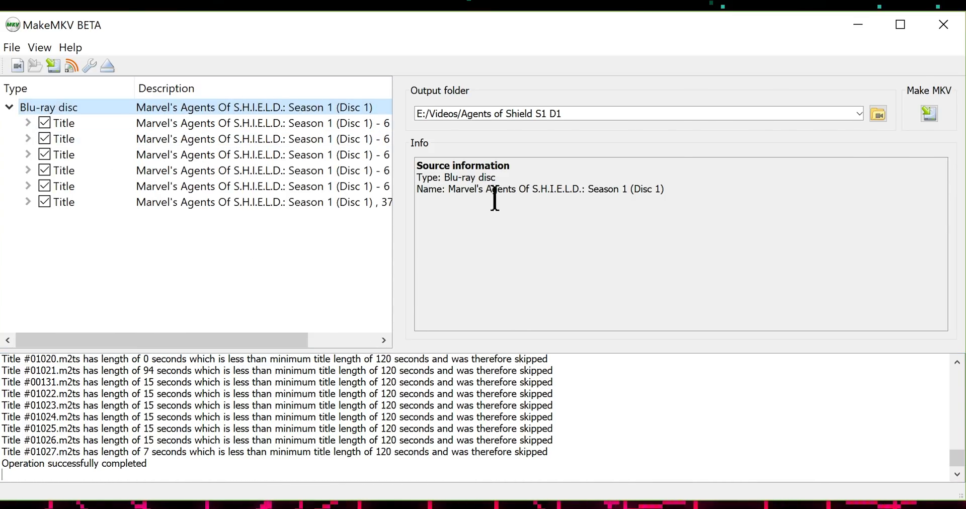
{"action": "left_click", "coordinate": [925, 121]}
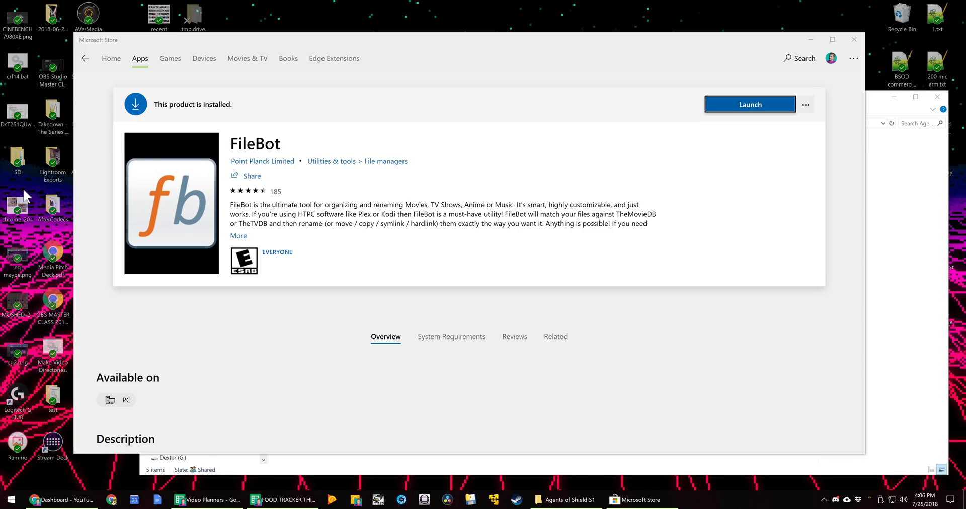
- Switch to the Microsoft Store and review FileBot's product page, including its description, getting-started instructions and screenshots
{"action": "left_click", "coordinate": [456, 100]}
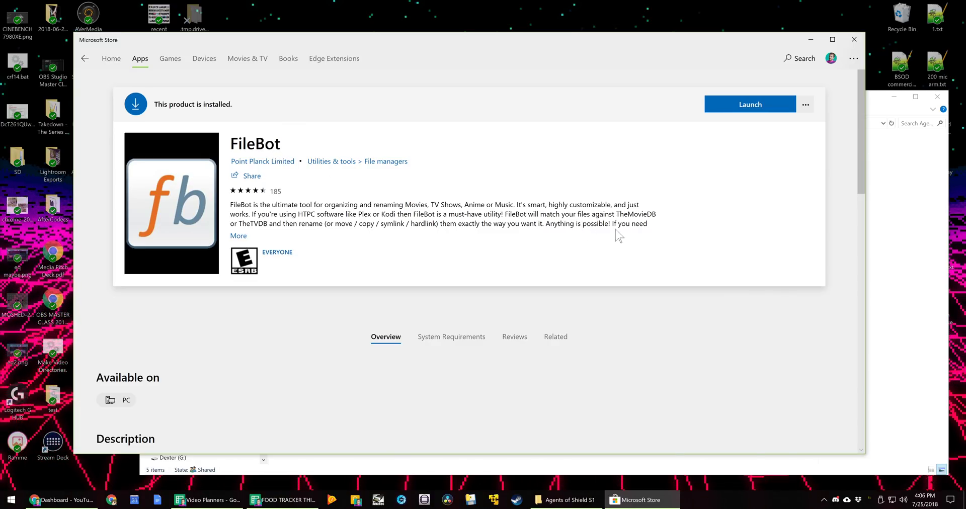
{"action": "scroll", "coordinate": [564, 229], "scroll_direction": "down", "scroll_amount": 5}
{"action": "scroll", "coordinate": [560, 224], "scroll_direction": "down", "scroll_amount": 3}
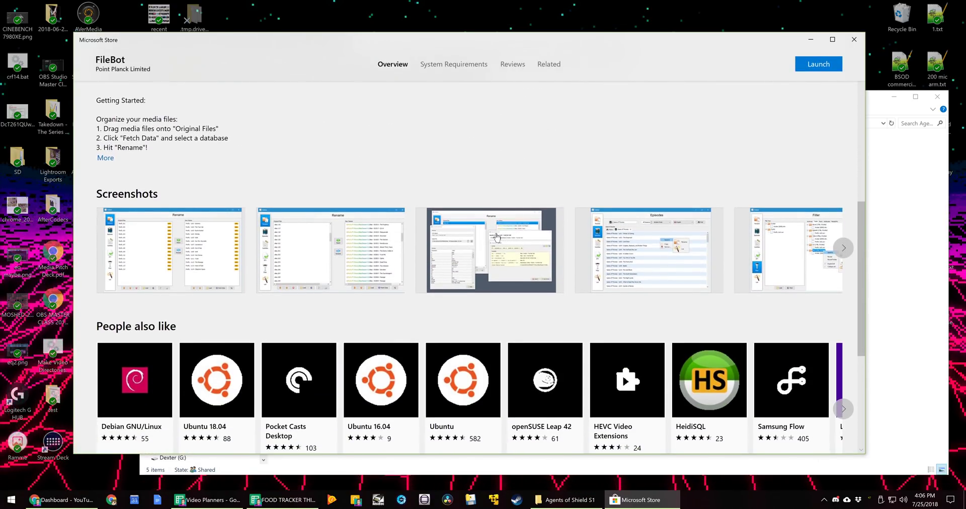
{"action": "scroll", "coordinate": [346, 222], "scroll_direction": "up", "scroll_amount": 5}
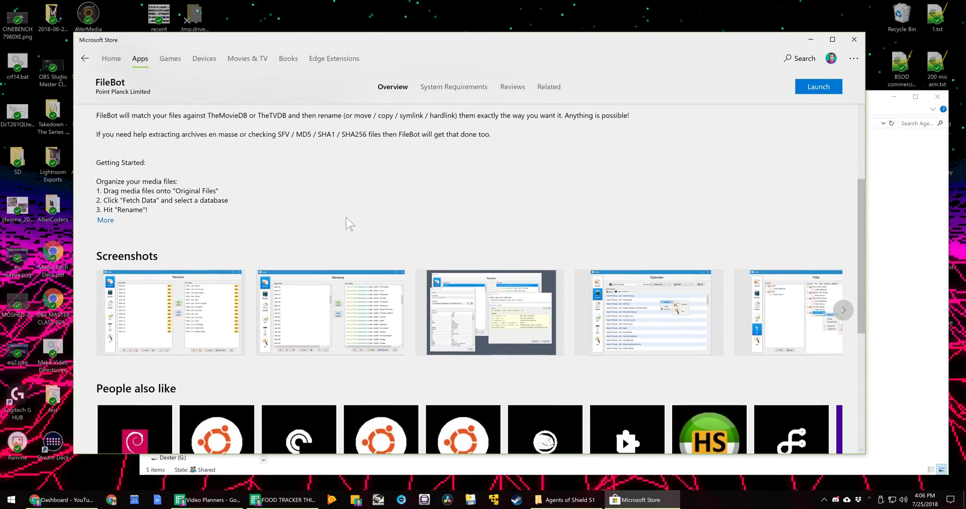
{"action": "scroll", "coordinate": [314, 231], "scroll_direction": "up", "scroll_amount": 4}
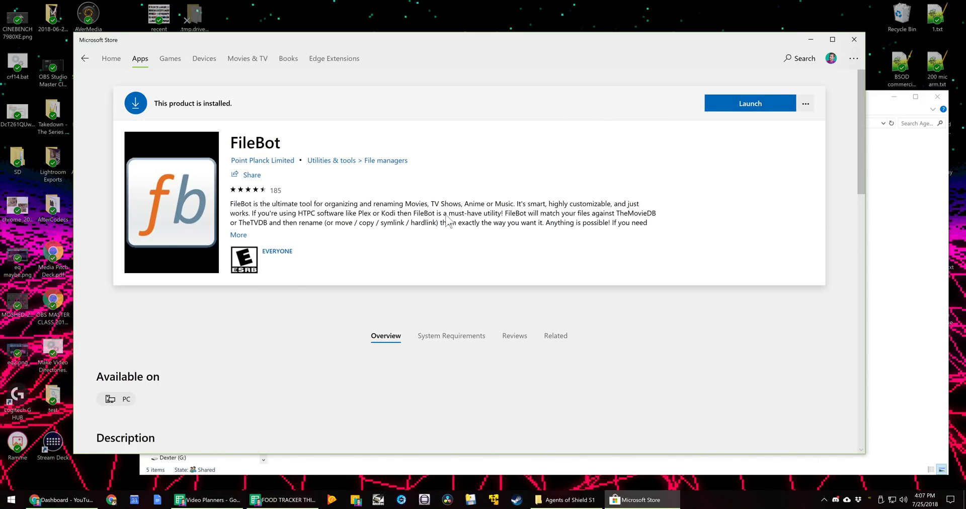
{"action": "scroll", "coordinate": [423, 205], "scroll_direction": "down", "scroll_amount": 5}
{"action": "scroll", "coordinate": [416, 203], "scroll_direction": "down", "scroll_amount": 4}
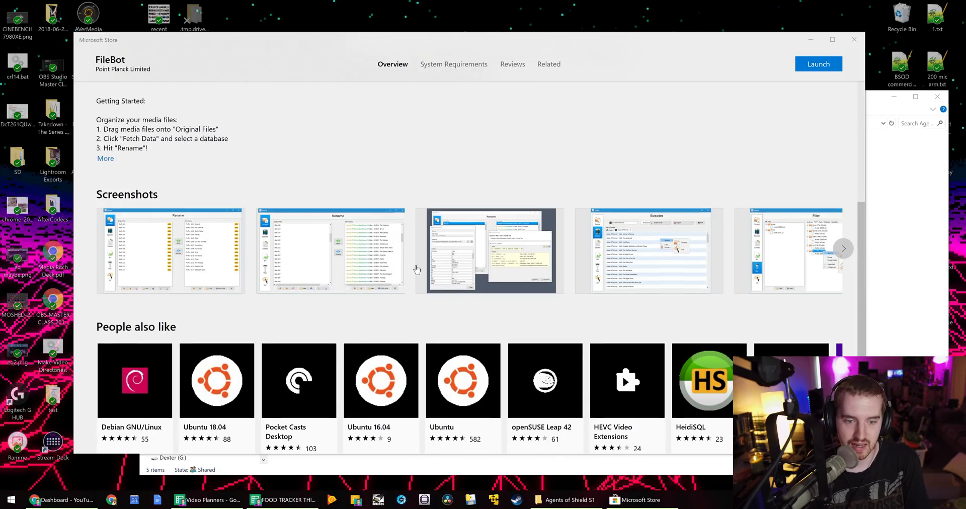
{"action": "scroll", "coordinate": [415, 270], "scroll_direction": "up", "scroll_amount": 4}
{"action": "scroll", "coordinate": [412, 266], "scroll_direction": "down", "scroll_amount": 2}
{"action": "scroll", "coordinate": [412, 266], "scroll_direction": "up", "scroll_amount": 5}
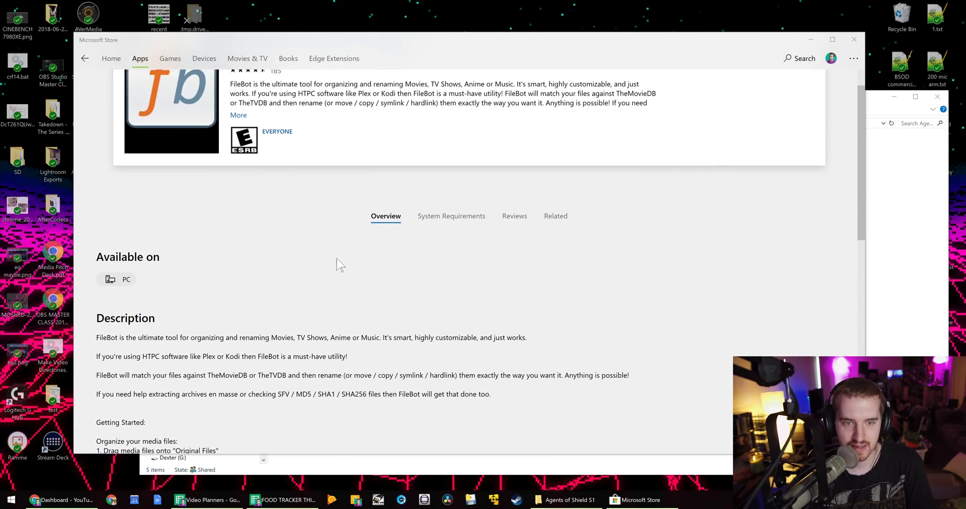
{"action": "scroll", "coordinate": [339, 265], "scroll_direction": "down", "scroll_amount": 3}
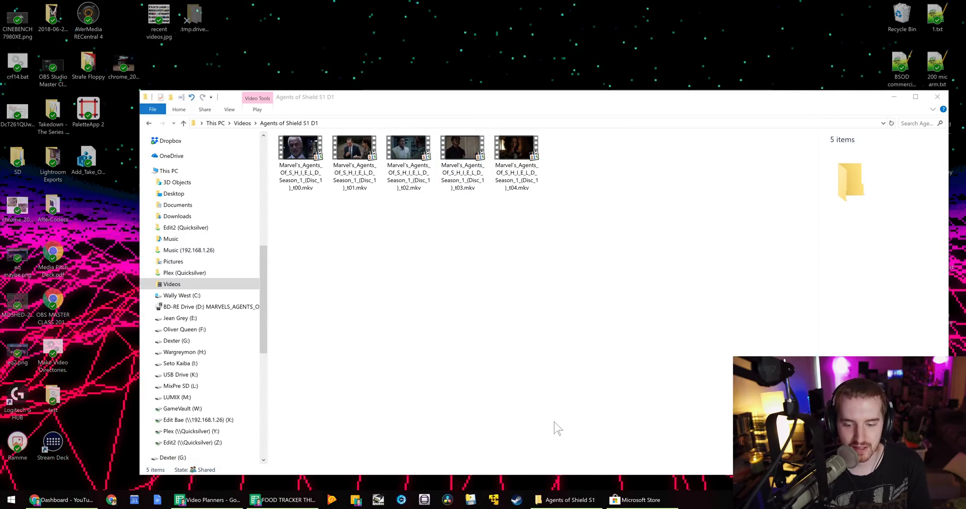
- Launch the recently added FileBot app and reposition its window on the desktop
{"action": "left_click", "coordinate": [21, 500]}
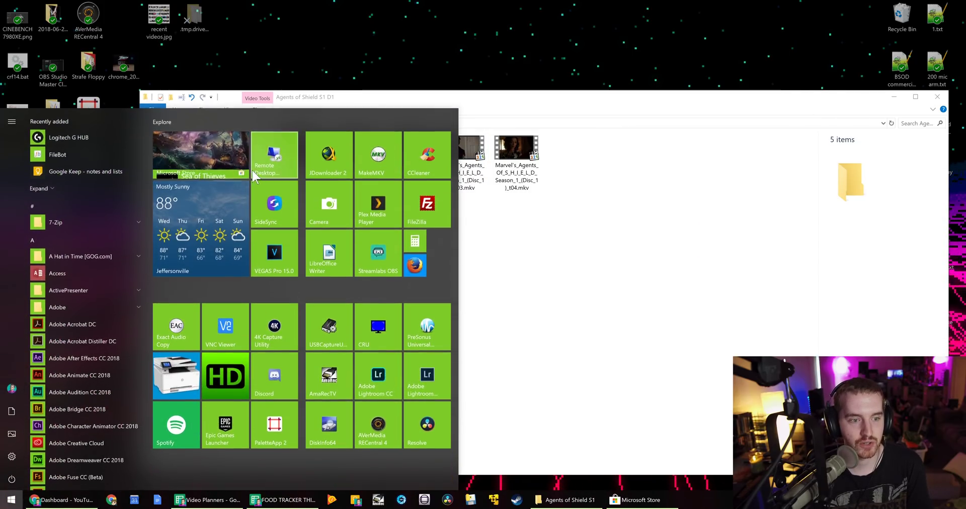
{"action": "left_click", "coordinate": [139, 157]}
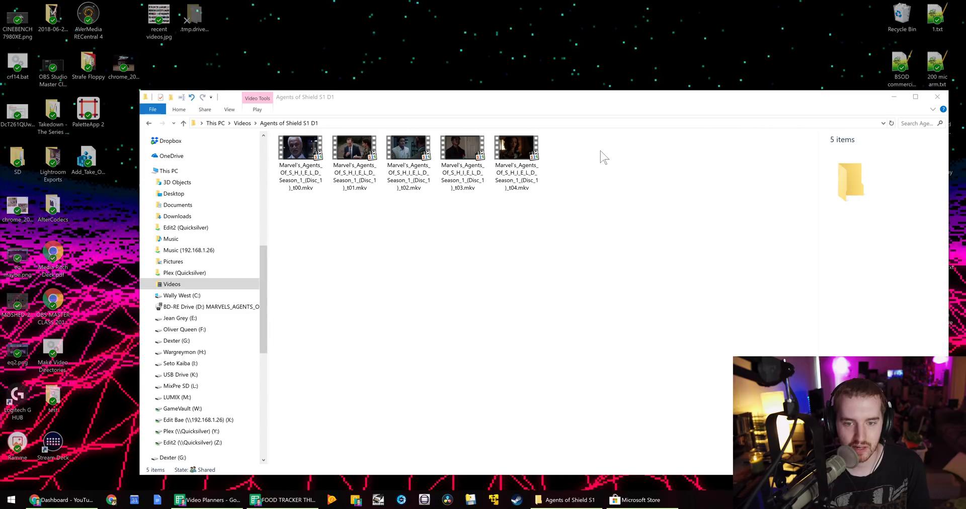
{"action": "left_click_drag", "start_coordinate": [325, 51], "coordinate": [358, 69]}
- Add all five MKV files from the Agents of Shield S1 D1 folder to FileBot's original files for renaming
{"action": "left_click", "coordinate": [703, 202]}
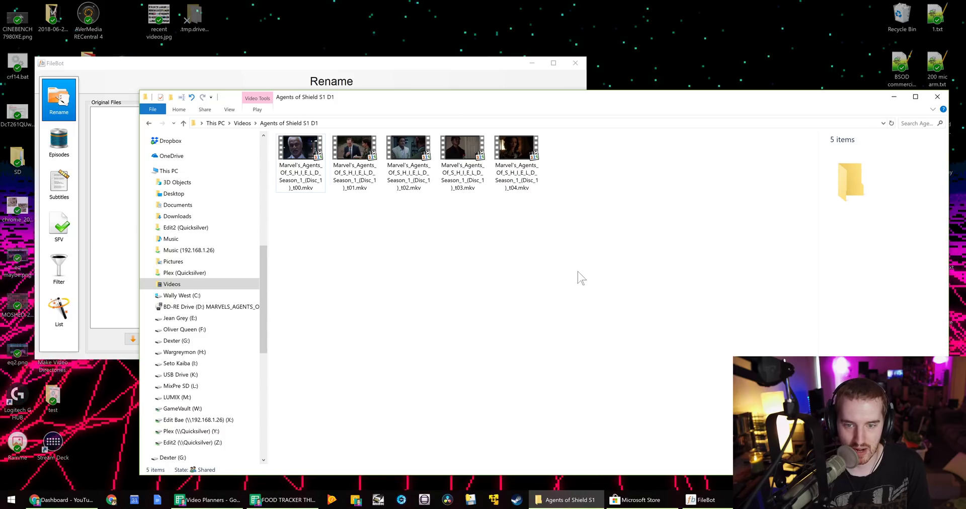
{"action": "left_click_drag", "start_coordinate": [535, 232], "coordinate": [294, 127]}
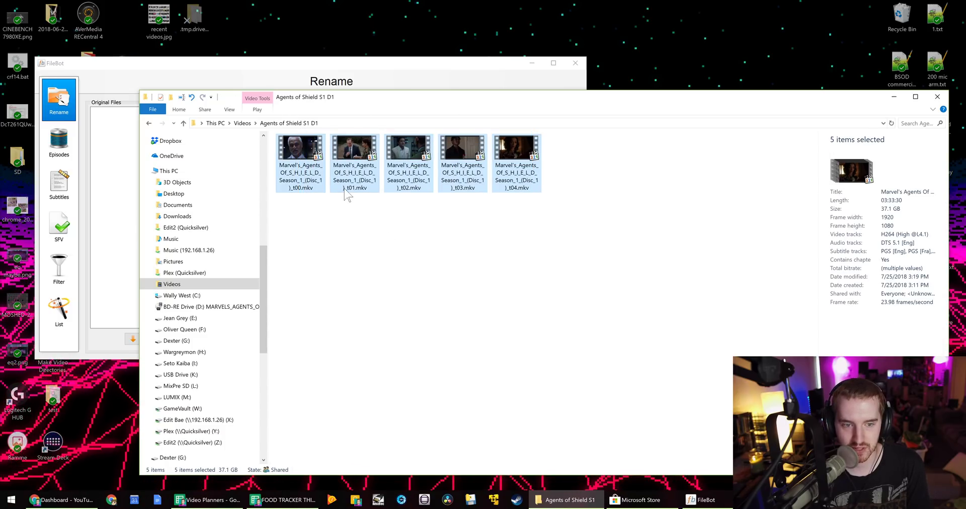
{"action": "mouse_move", "coordinate": [346, 195]}
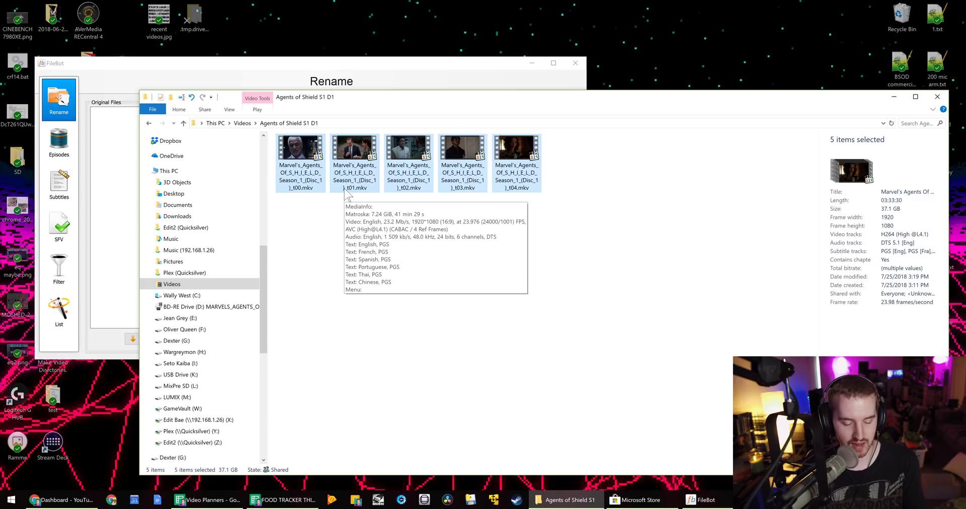
{"action": "left_click_drag", "start_coordinate": [346, 195], "coordinate": [118, 149]}
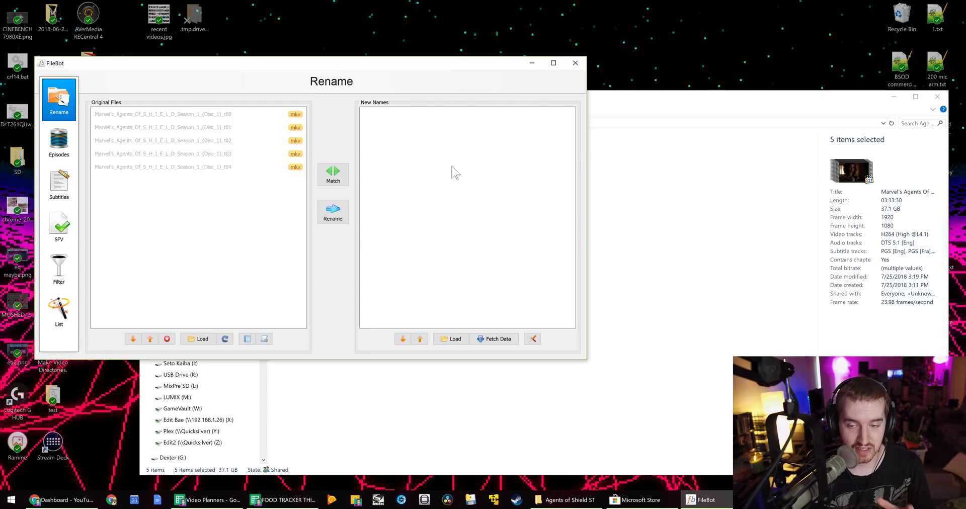
- Open the t00 MKV file from the folder in the video player, sample scenes at several points, and close the player
{"action": "left_click", "coordinate": [619, 217]}
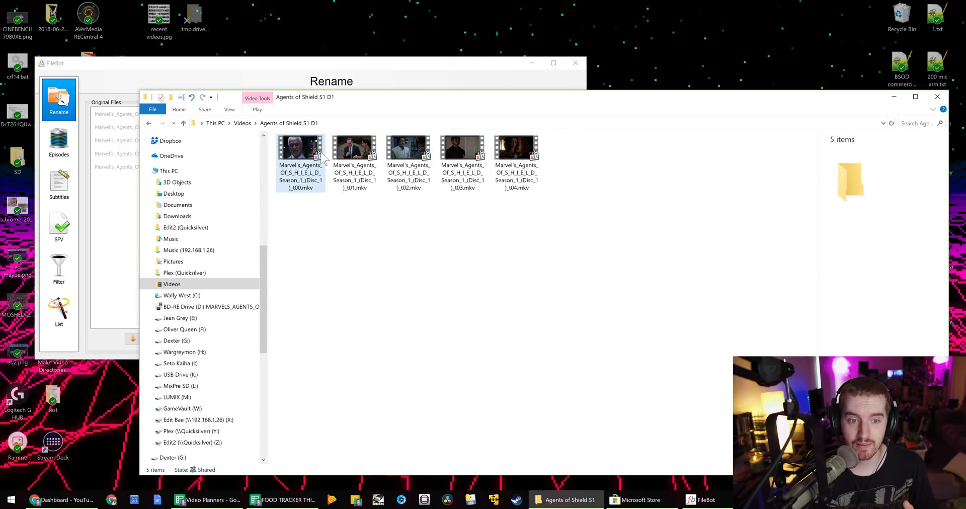
{"action": "left_click", "coordinate": [325, 158]}
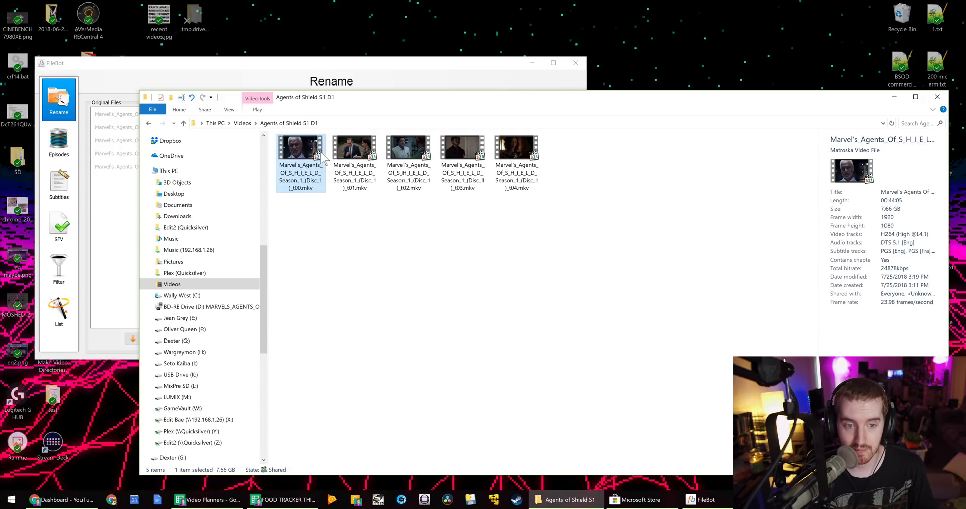
{"action": "double_click", "coordinate": [324, 158]}
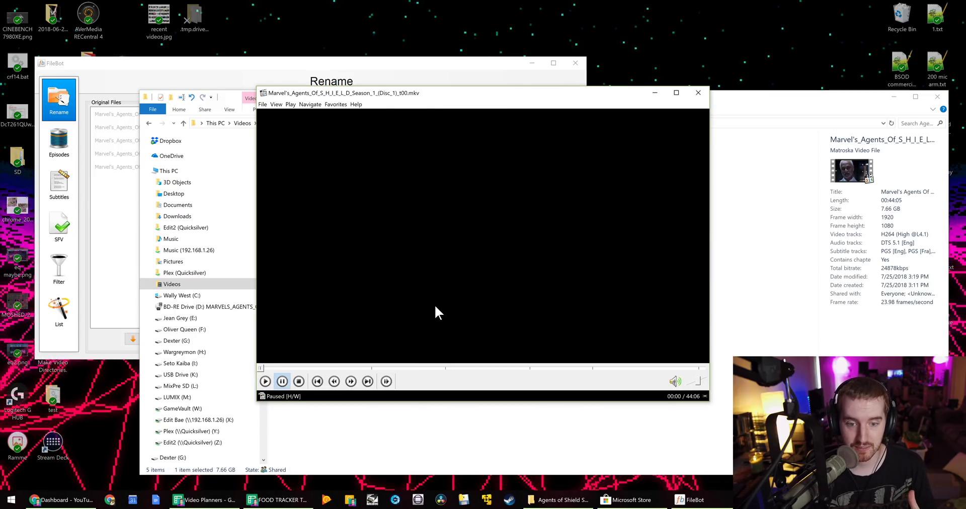
{"action": "left_click", "coordinate": [412, 368]}
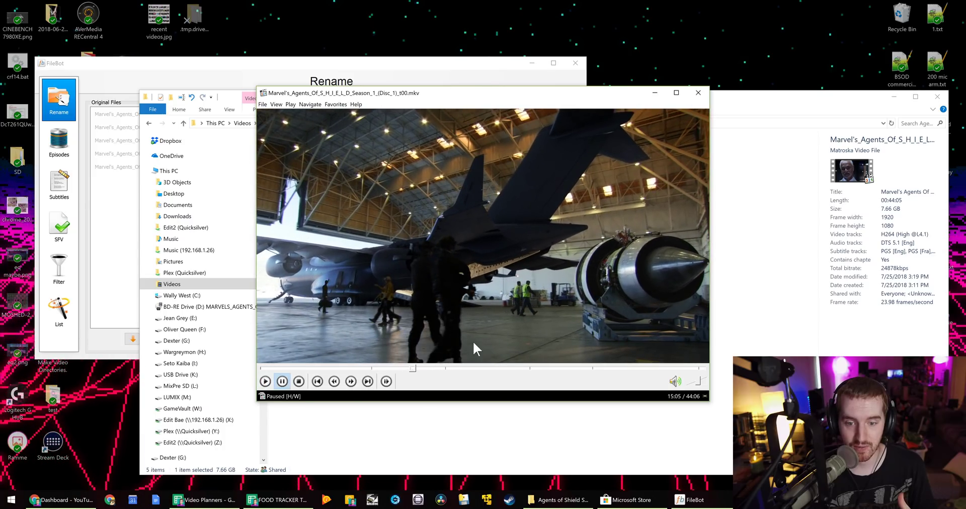
{"action": "left_click", "coordinate": [541, 369]}
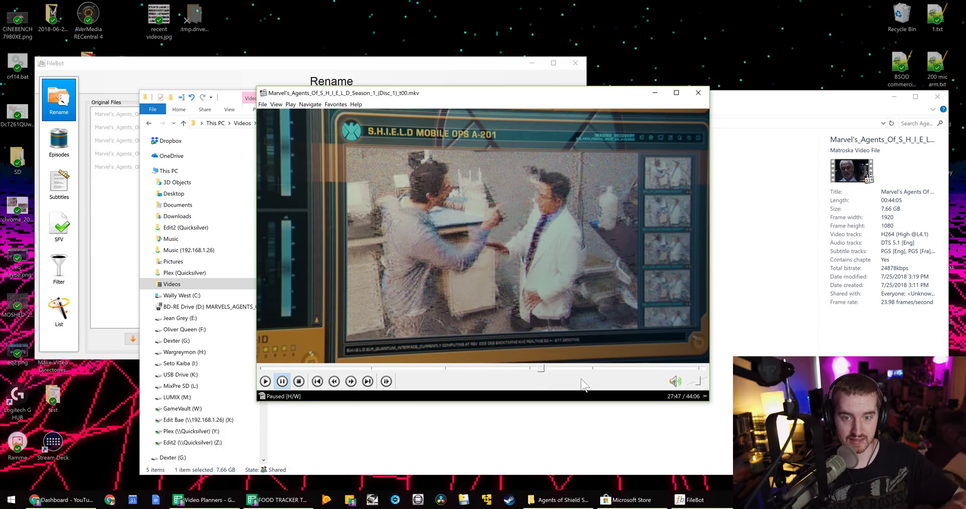
{"action": "left_click", "coordinate": [610, 369]}
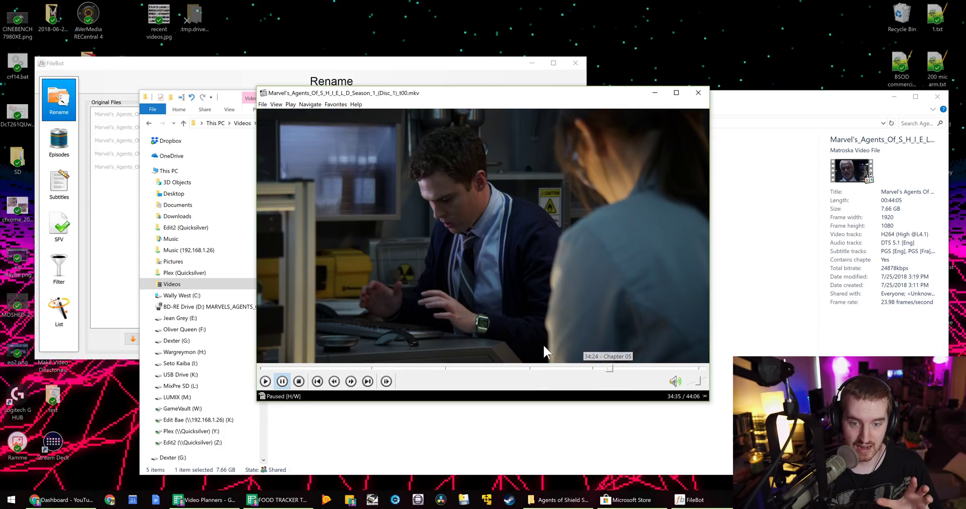
{"action": "left_click", "coordinate": [277, 368]}
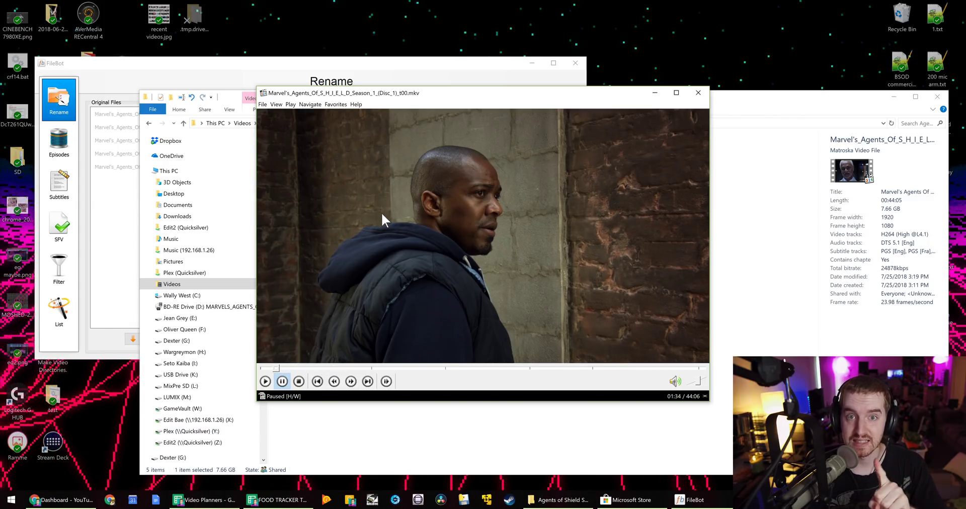
{"action": "left_click", "coordinate": [699, 93]}
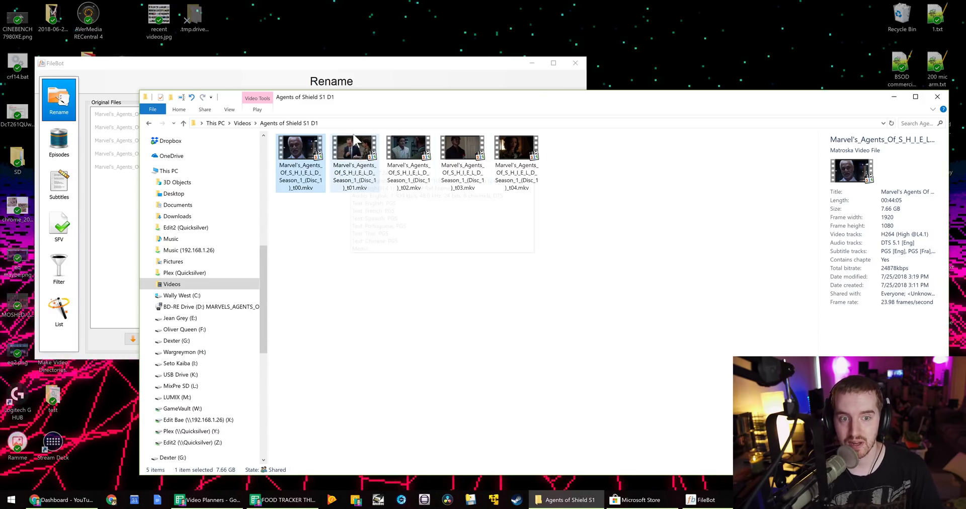
- Switch to FileBot and fetch matching episode names for the loaded files from TheTVDB in episode mode
{"action": "left_click", "coordinate": [371, 81]}
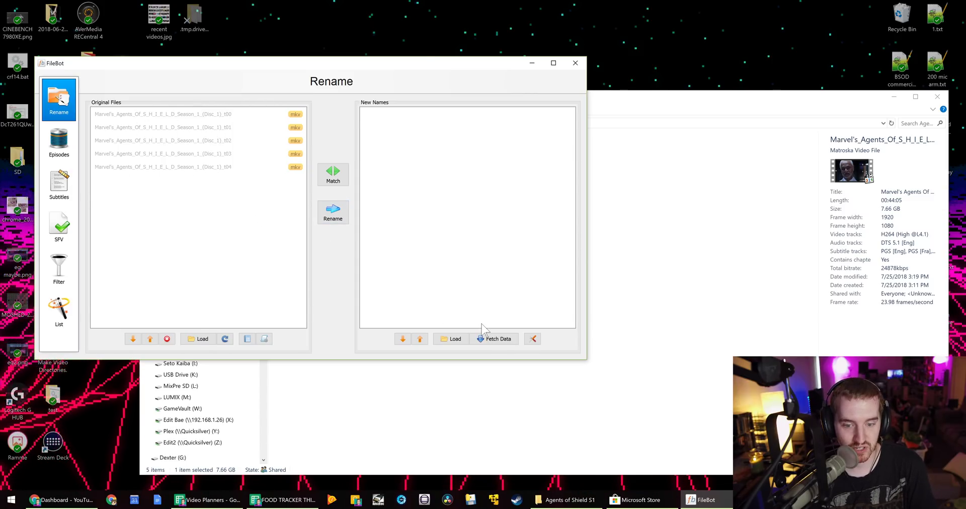
{"action": "left_click", "coordinate": [496, 343]}
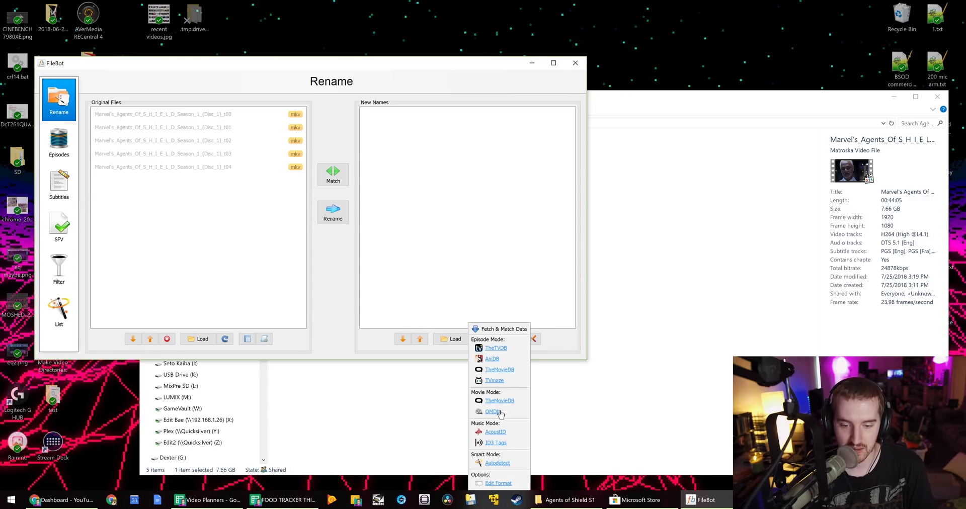
{"action": "left_click", "coordinate": [496, 348]}
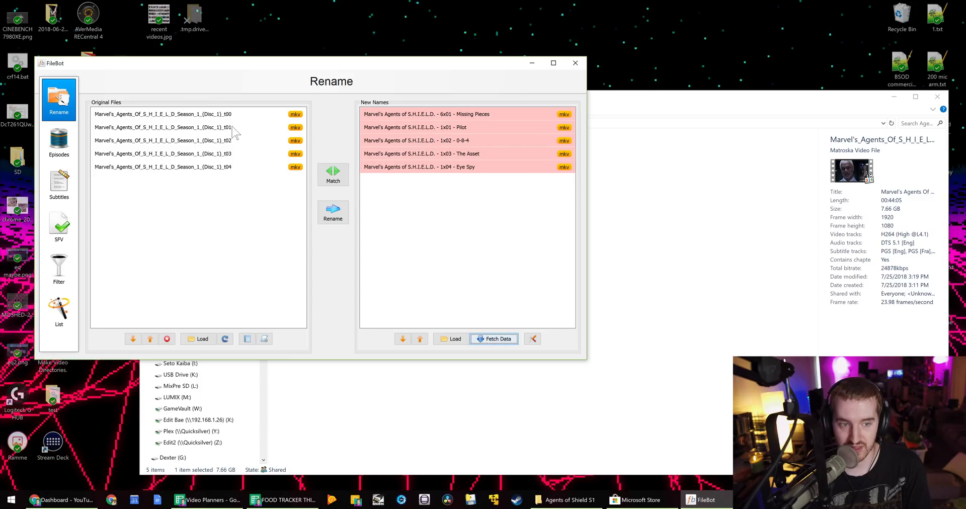
- Examine the new names matched to the t00 and t01 files and the actions available for the first match
{"action": "left_click", "coordinate": [500, 113]}
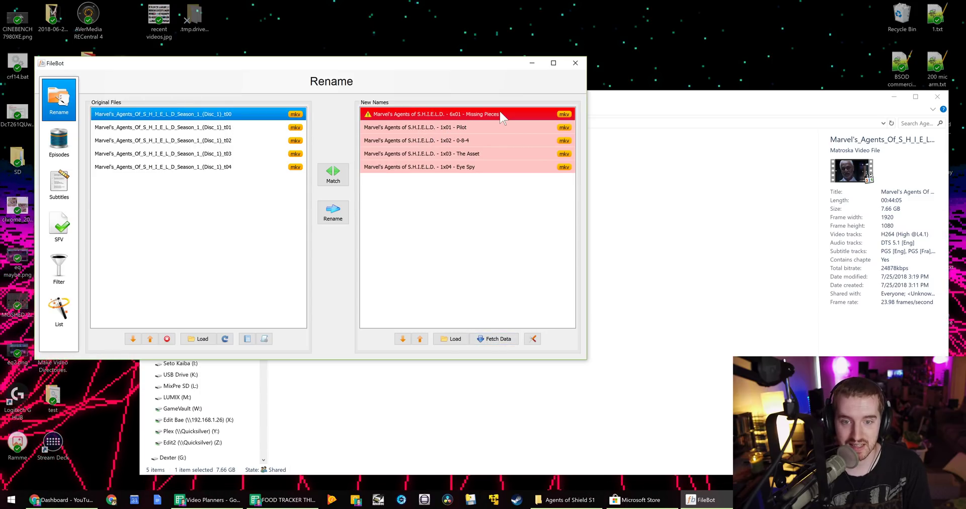
{"action": "left_click", "coordinate": [447, 128]}
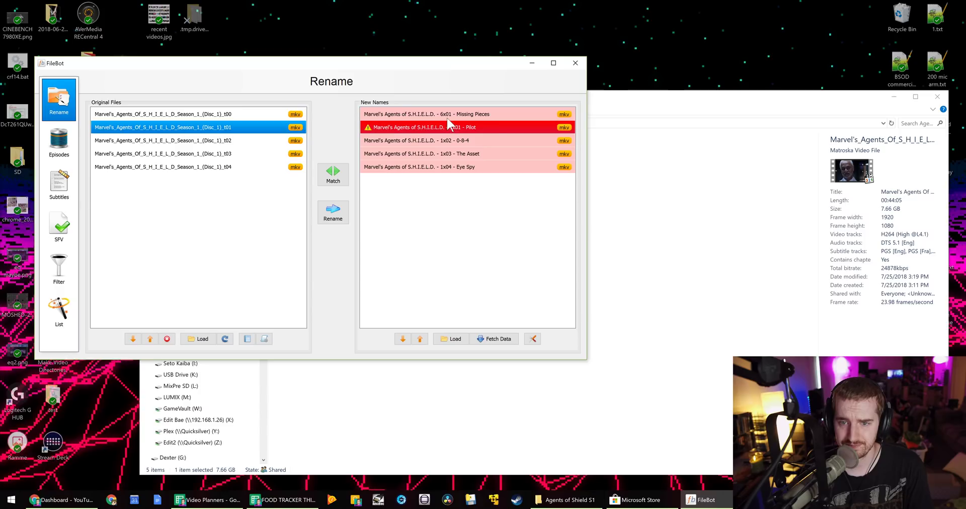
{"action": "left_click", "coordinate": [368, 115]}
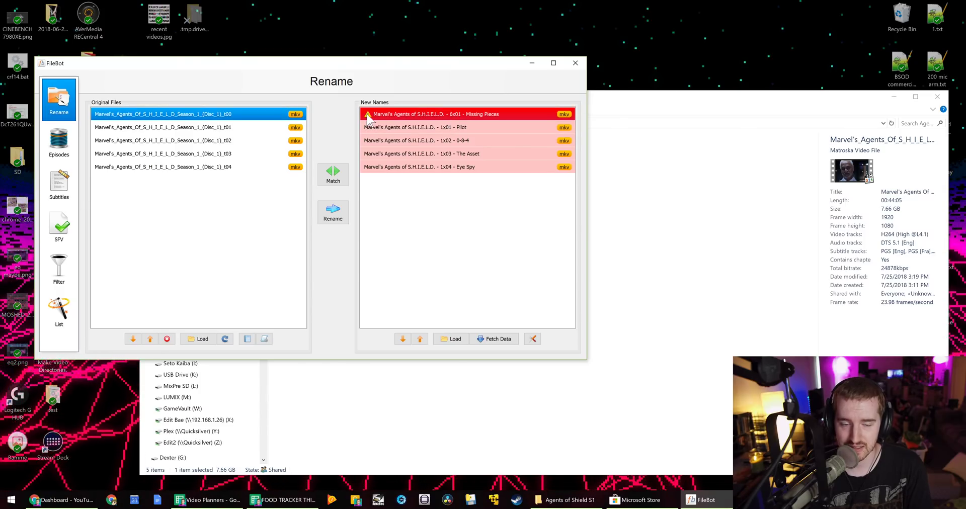
{"action": "right_click", "coordinate": [367, 116]}
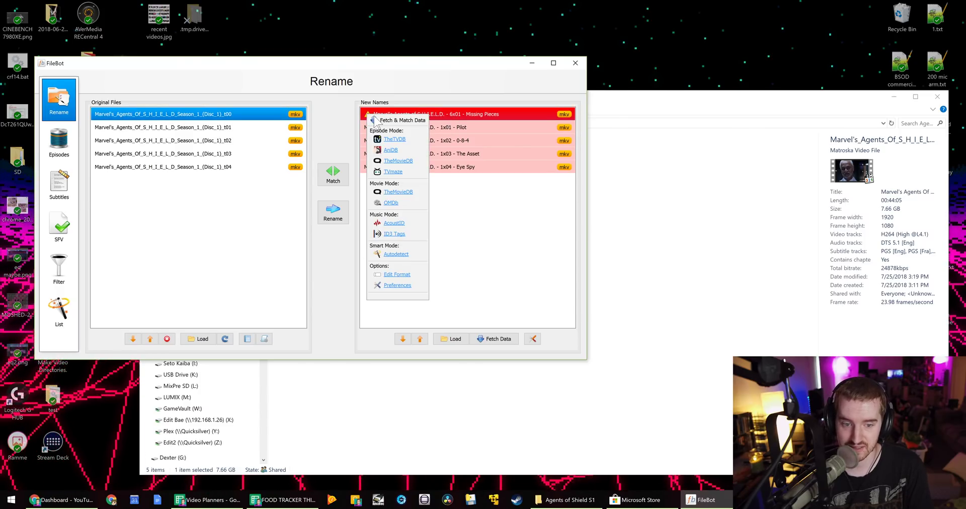
{"action": "left_click", "coordinate": [480, 211]}
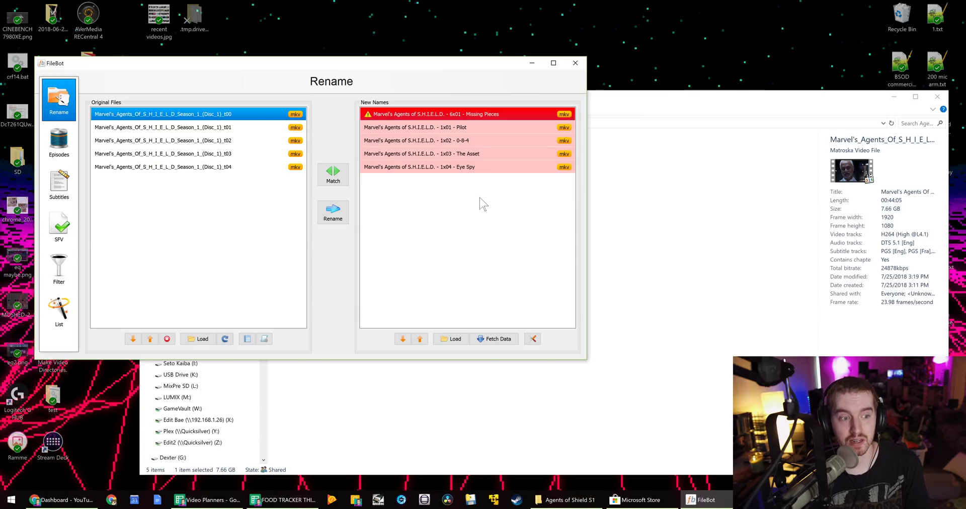
- Search FileBot's episode lists for Agents of S.H.I.E.L.D., Season 1 in DVD Order, and select Marvel's Agents of S.H.I.E.L.D. as the show
{"action": "left_click", "coordinate": [62, 146]}
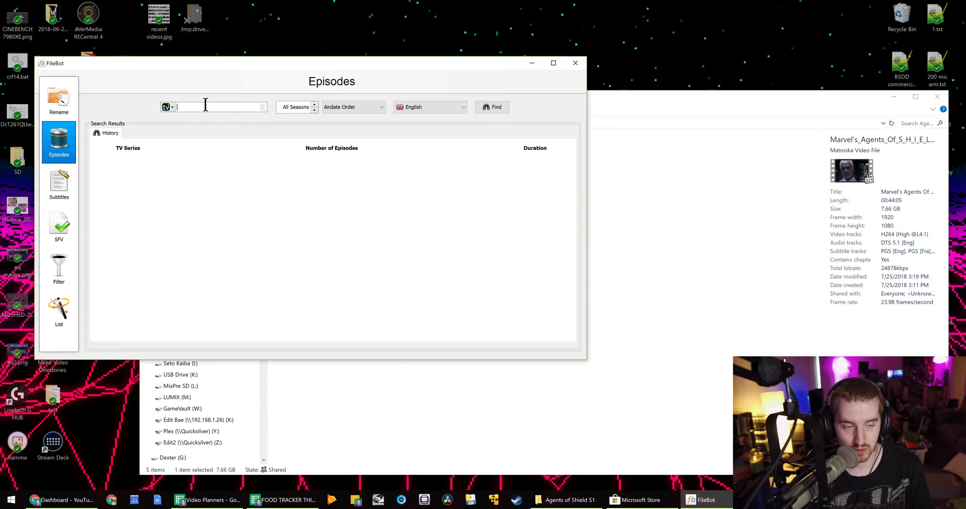
{"action": "type", "text": "Agents of Cracked"}
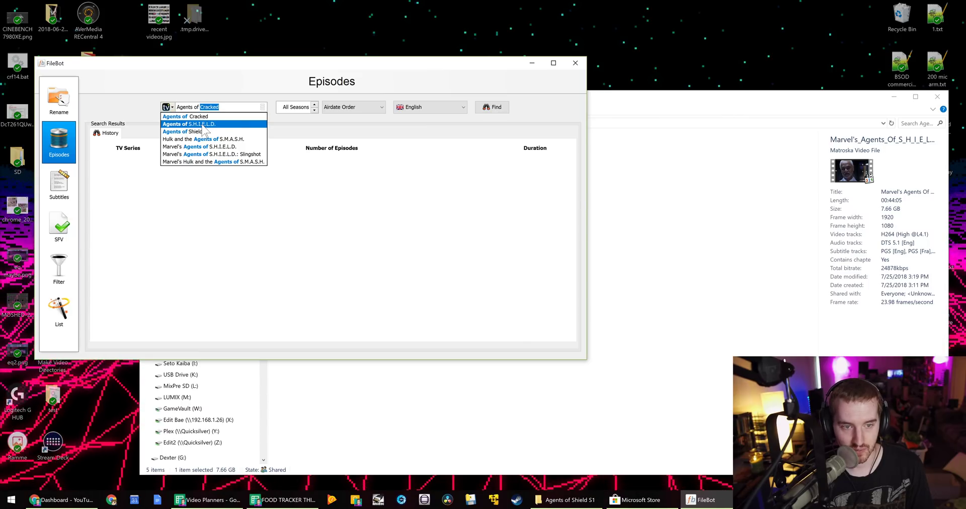
{"action": "left_click", "coordinate": [204, 125]}
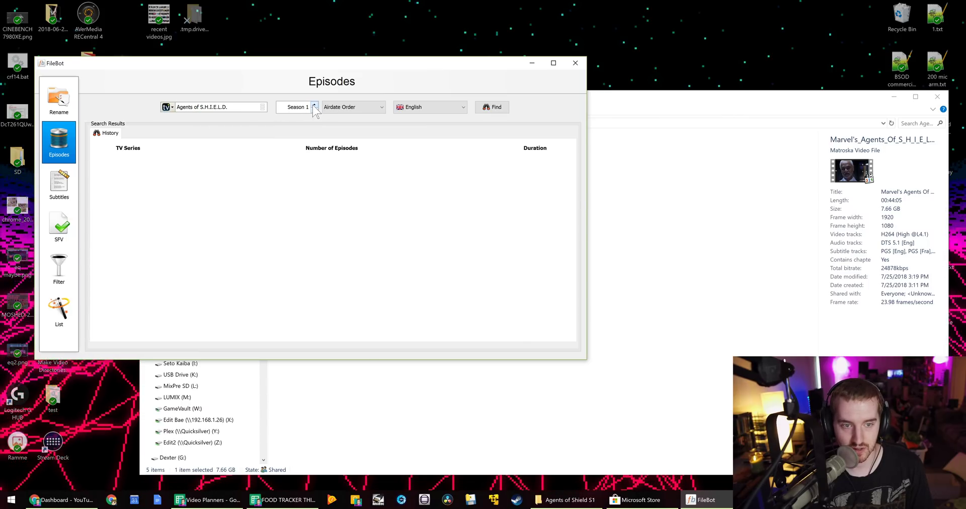
{"action": "left_click", "coordinate": [358, 107]}
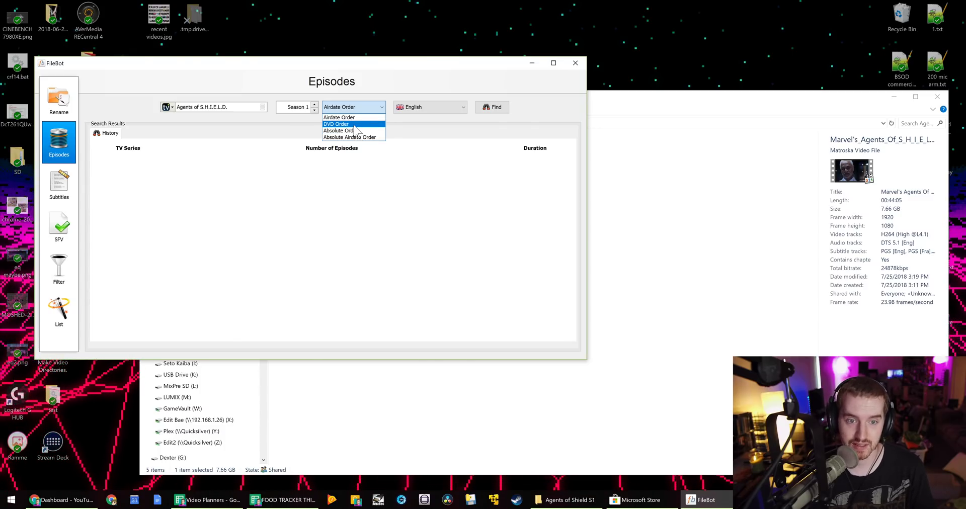
{"action": "left_click", "coordinate": [355, 125]}
{"action": "left_click", "coordinate": [455, 110]}
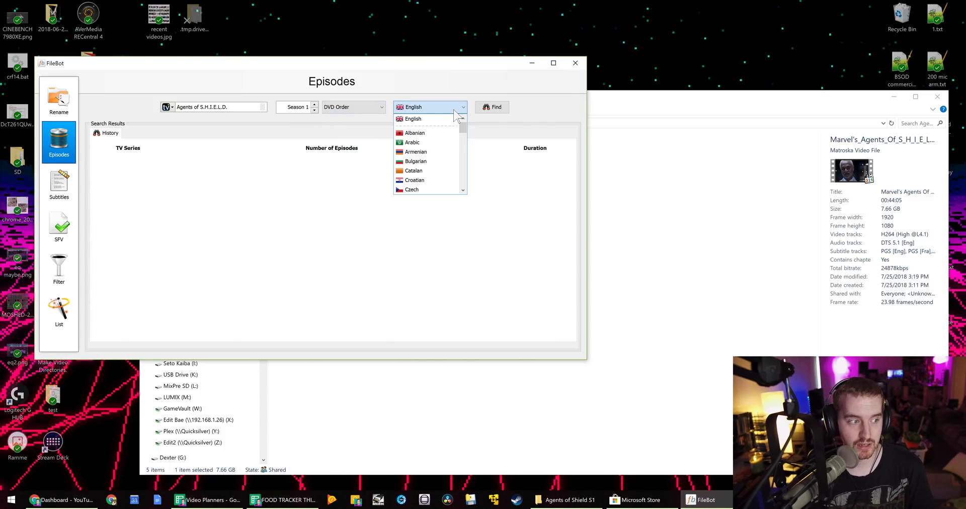
{"action": "left_click", "coordinate": [455, 109]}
{"action": "left_click", "coordinate": [493, 107]}
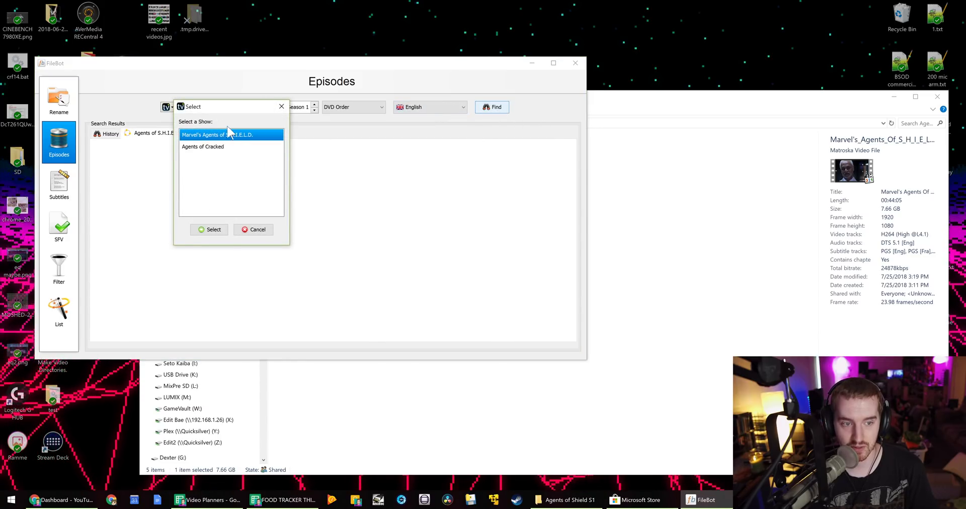
{"action": "left_click", "coordinate": [210, 230]}
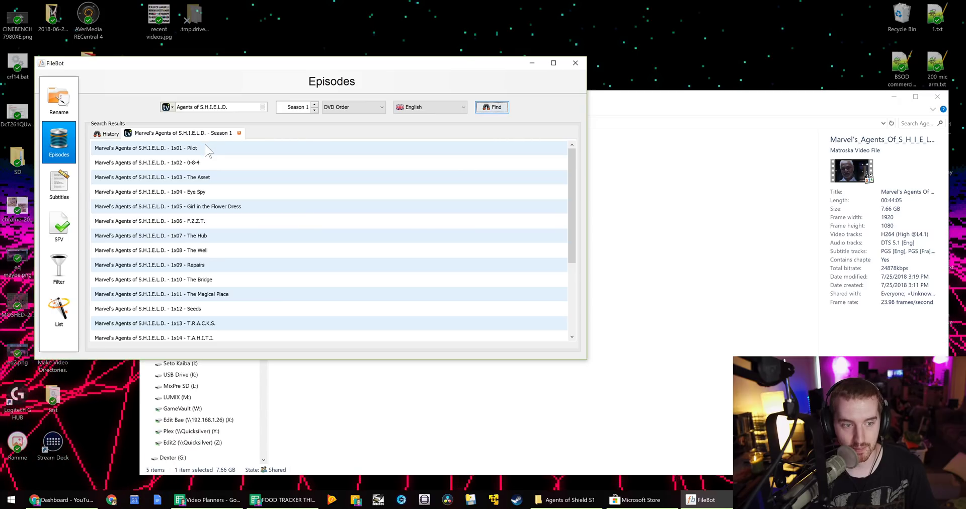
- Send episodes 1x01 Pilot through 1x05 Girl in the Flower Dress to the Rename view as new names
{"action": "left_click", "coordinate": [207, 148]}
{"action": "left_click", "coordinate": [208, 209], "text": "shift"}
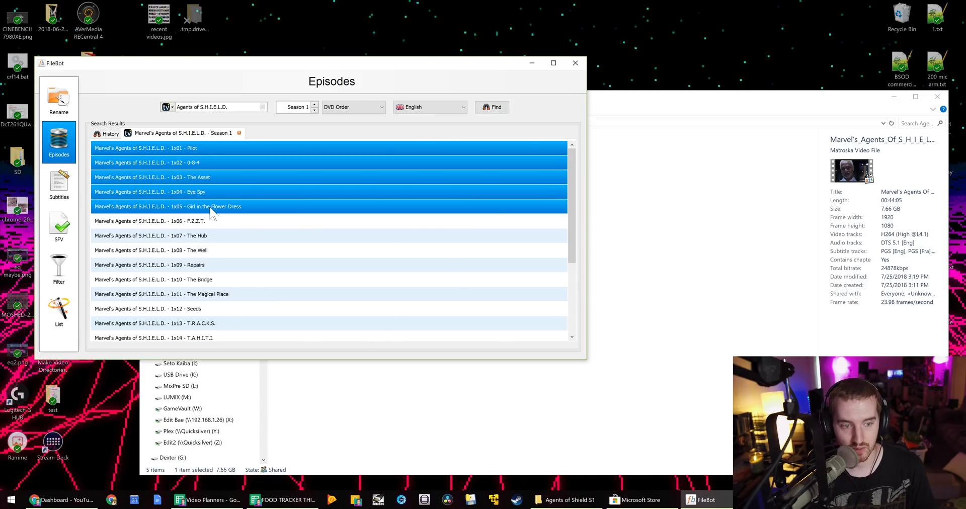
{"action": "right_click", "coordinate": [239, 178]}
{"action": "mouse_move", "coordinate": [274, 185]}
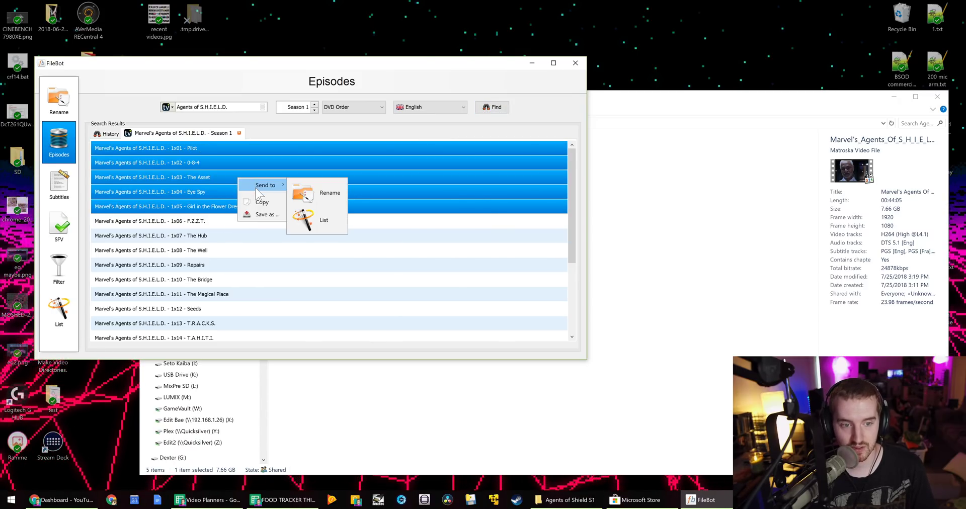
{"action": "right_click", "coordinate": [220, 163]}
{"action": "mouse_move", "coordinate": [248, 171]}
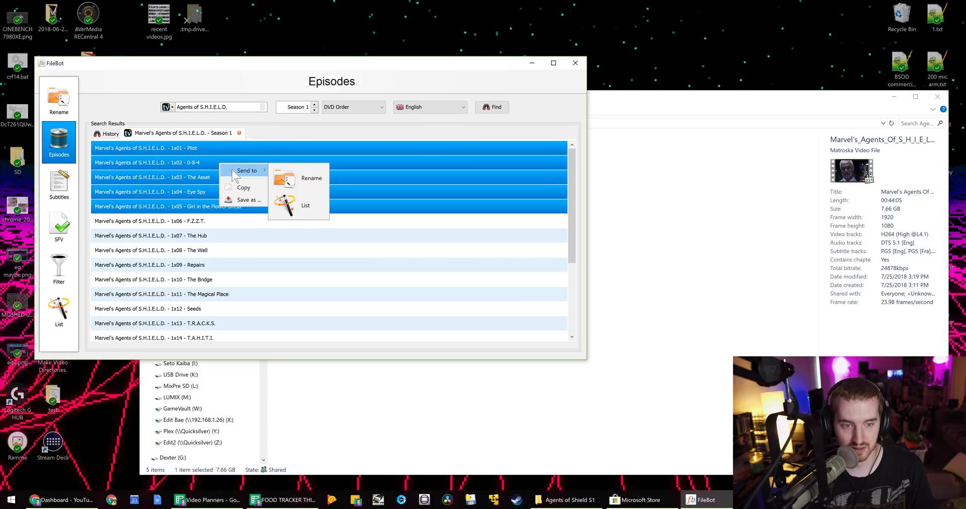
{"action": "left_click", "coordinate": [310, 179]}
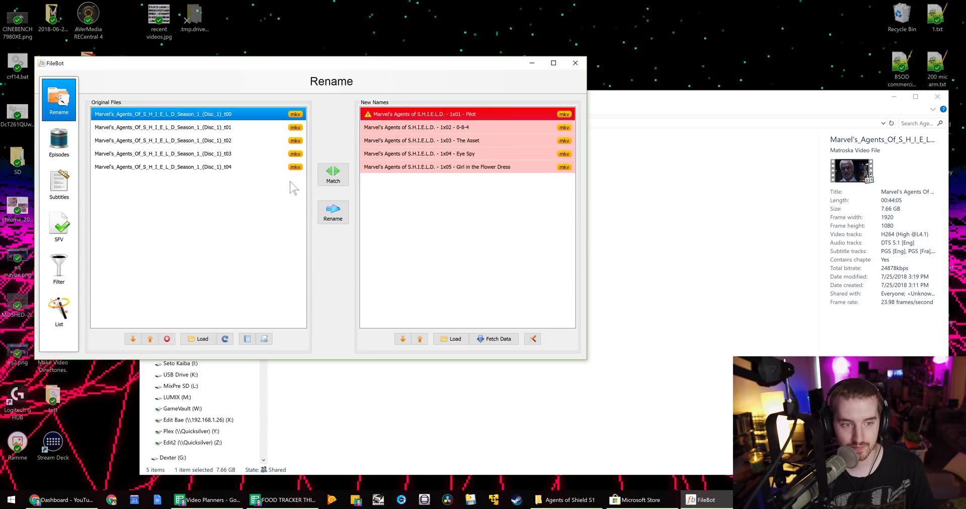
- Move the t00 file to the end of the original files and rename all five files with the matched episode names
{"action": "left_click", "coordinate": [459, 141]}
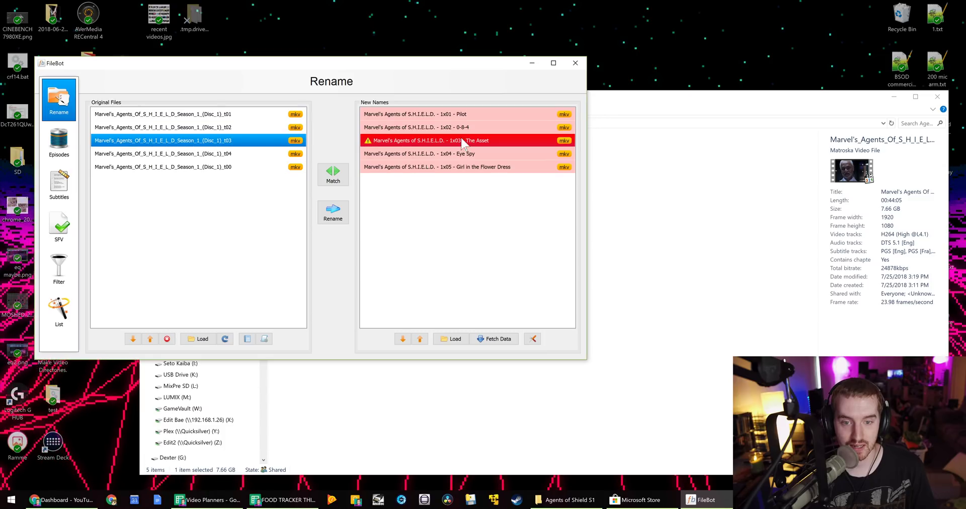
{"action": "left_click", "coordinate": [460, 154]}
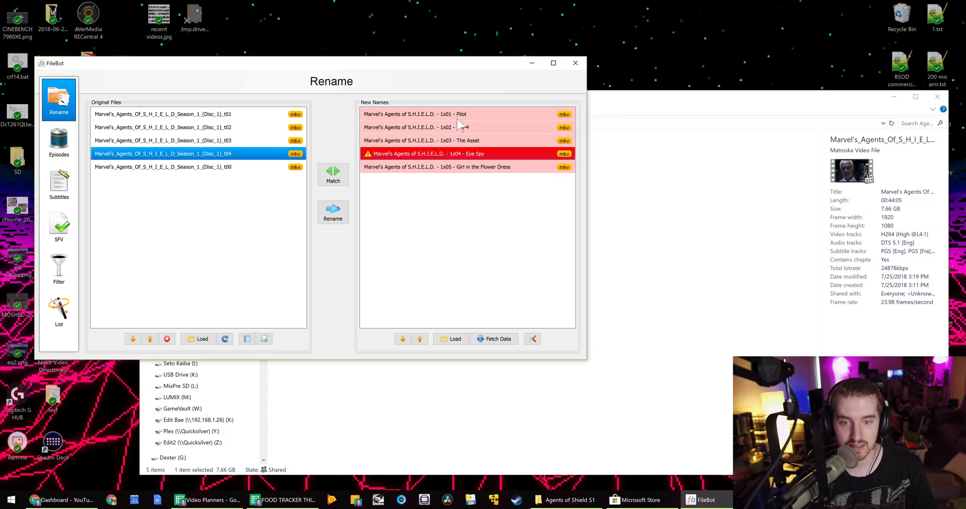
{"action": "left_click", "coordinate": [532, 339]}
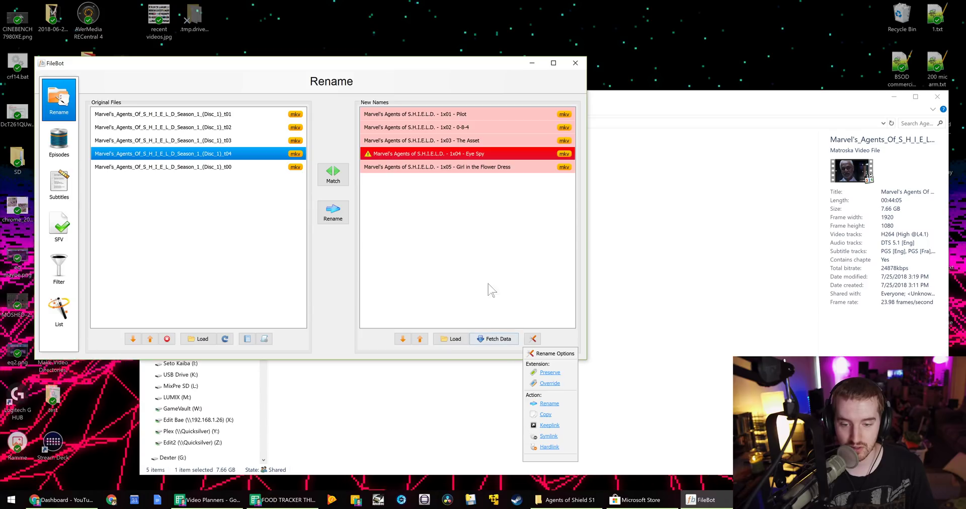
{"action": "left_click", "coordinate": [433, 253]}
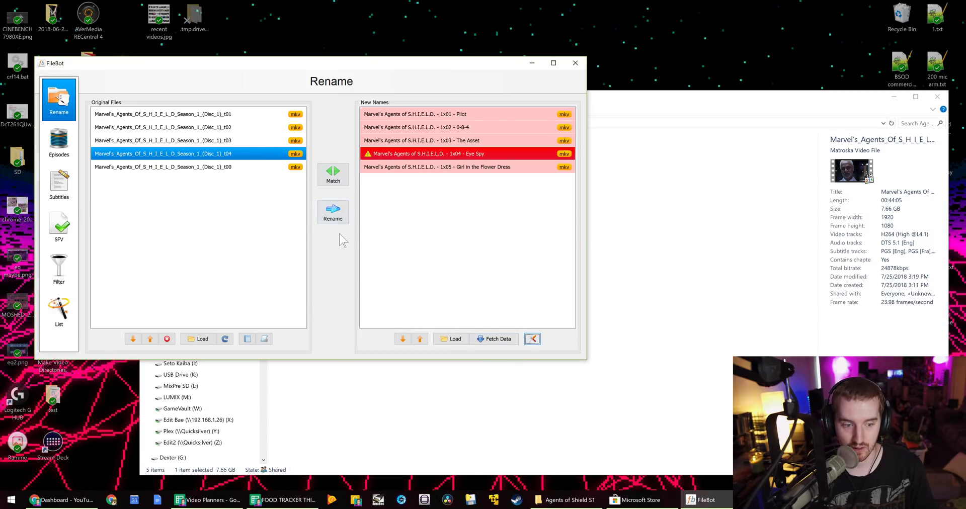
{"action": "left_click", "coordinate": [340, 216]}
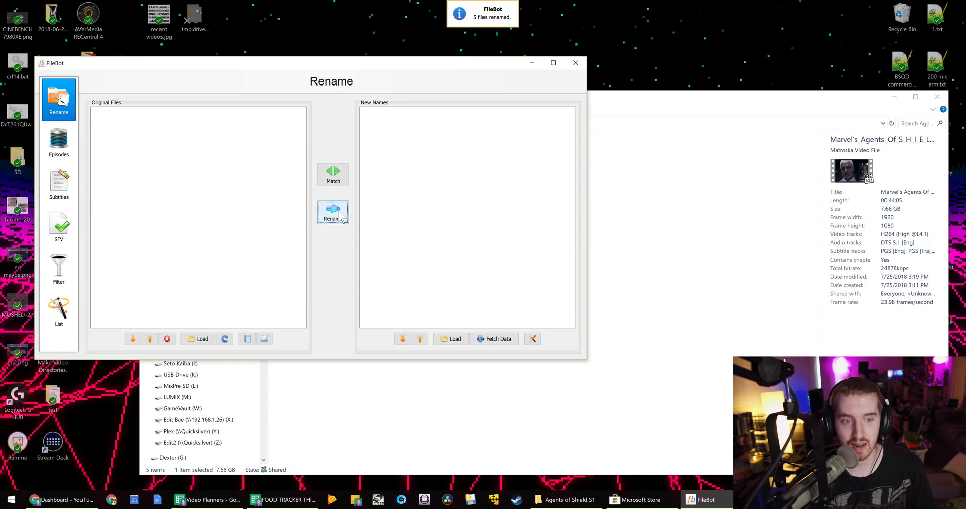
- Play the renamed 1x01 Pilot file from the Agents of Shield S1 D1 folder, sample scenes at several points, and close the player
{"action": "left_click", "coordinate": [619, 236]}
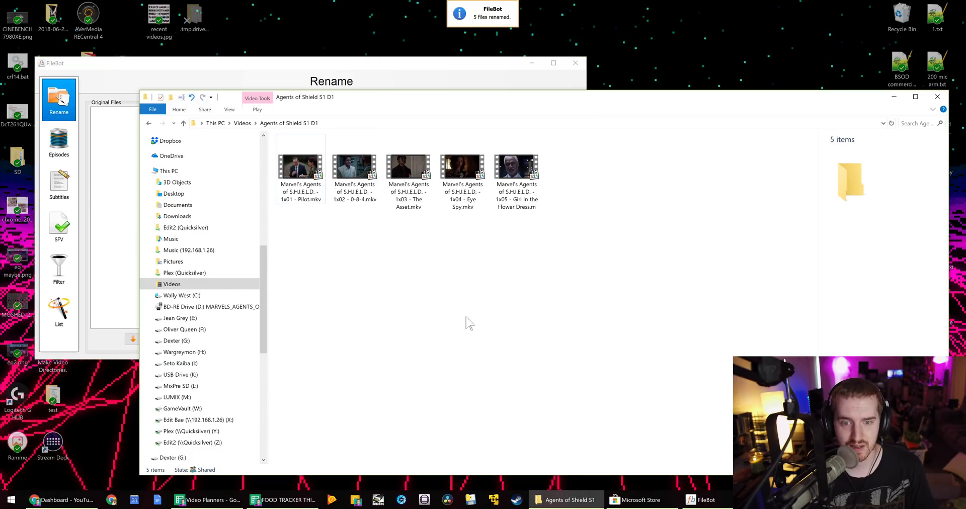
{"action": "left_click", "coordinate": [294, 191]}
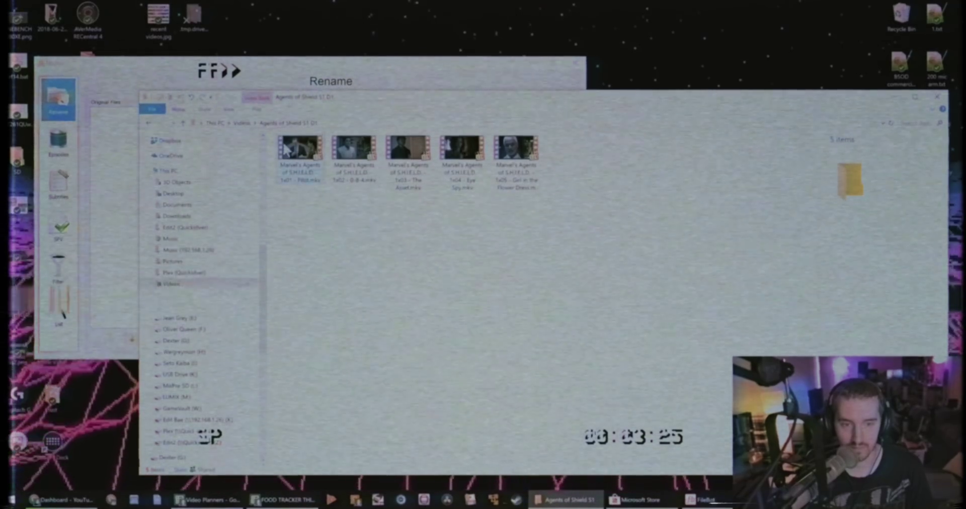
{"action": "double_click", "coordinate": [300, 159]}
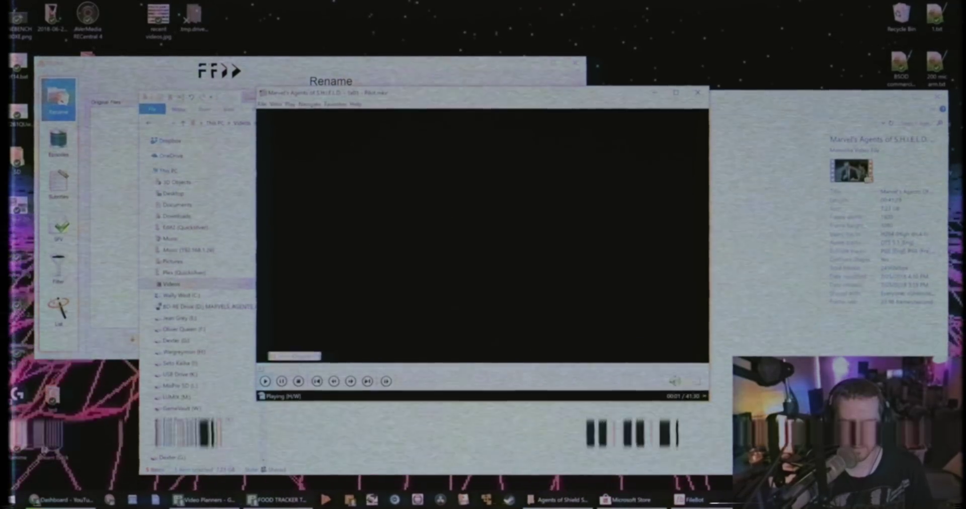
{"action": "left_click", "coordinate": [281, 372]}
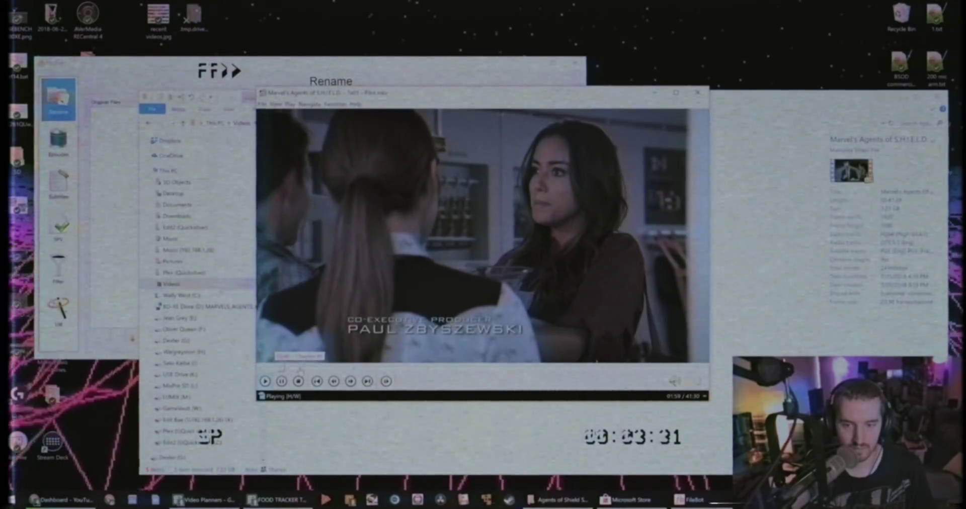
{"action": "left_click", "coordinate": [400, 370]}
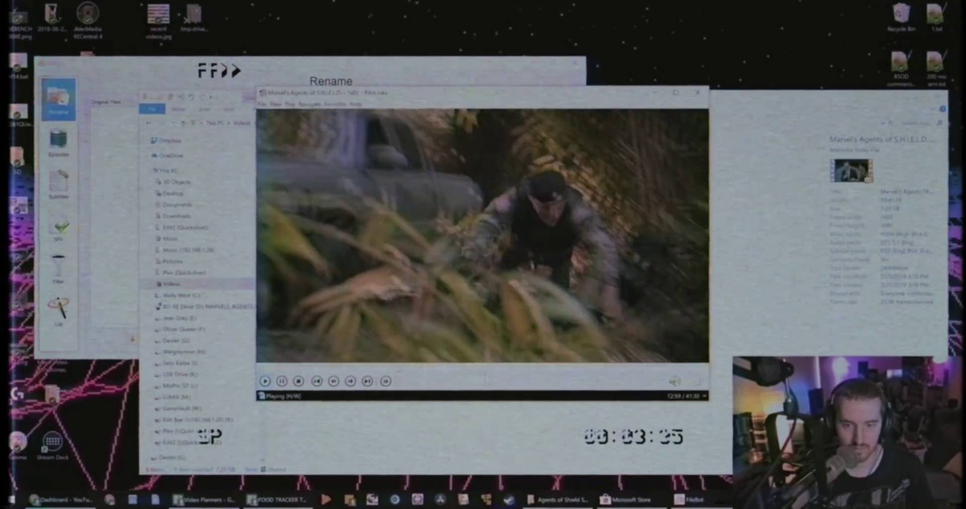
{"action": "left_click_drag", "start_coordinate": [400, 370], "coordinate": [486, 372]}
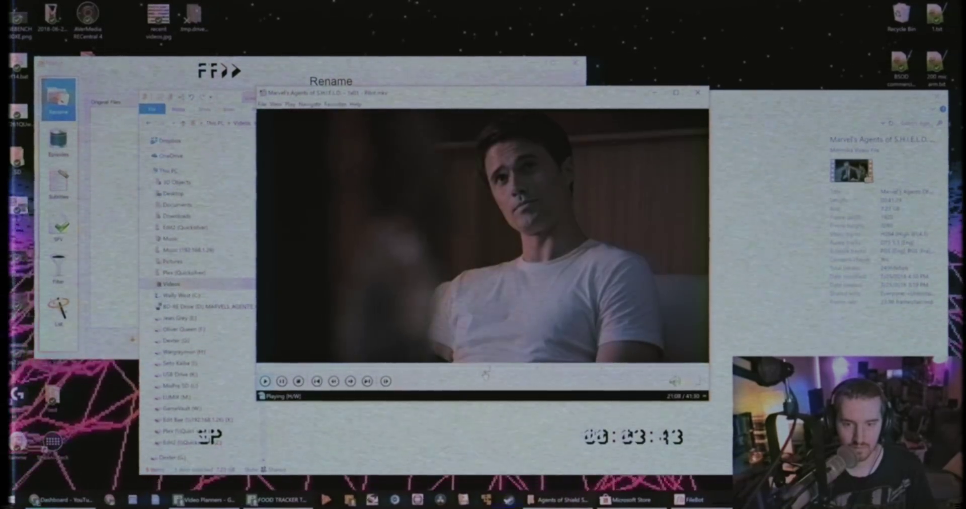
{"action": "left_click", "coordinate": [697, 92]}
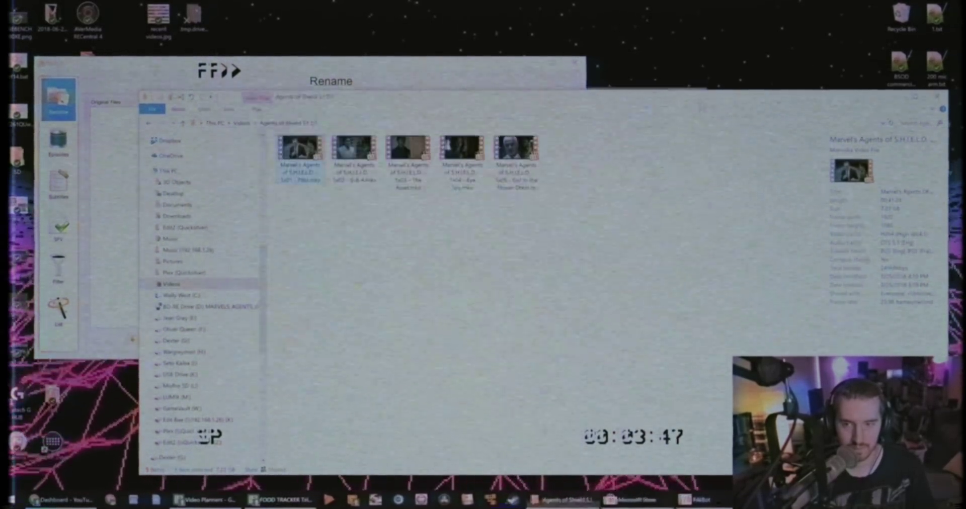
- Undo the last file operation in the folder and delete the restored MKV file
{"action": "left_click", "coordinate": [190, 98]}
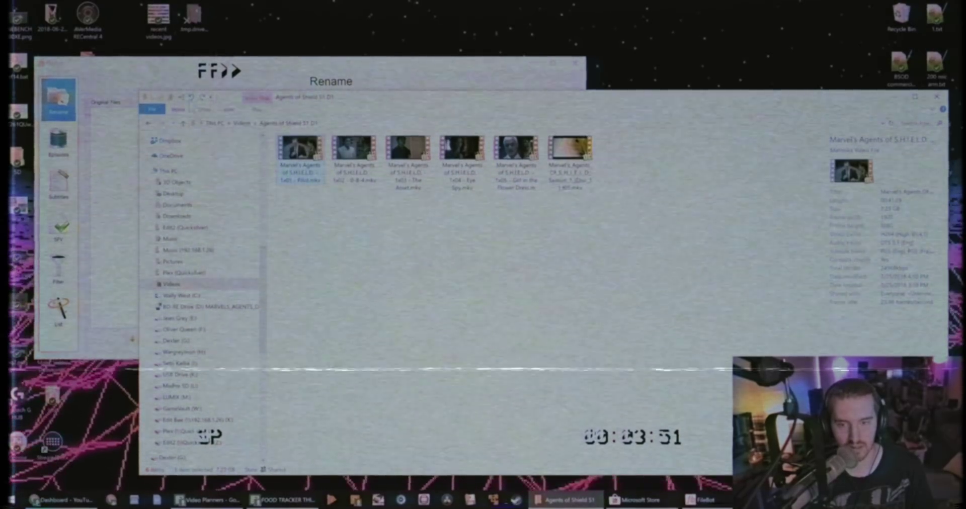
{"action": "left_click", "coordinate": [569, 154]}
{"action": "key", "text": "Delete"}
{"action": "key", "text": "alt+Tab"}
{"action": "left_click", "coordinate": [654, 190]}
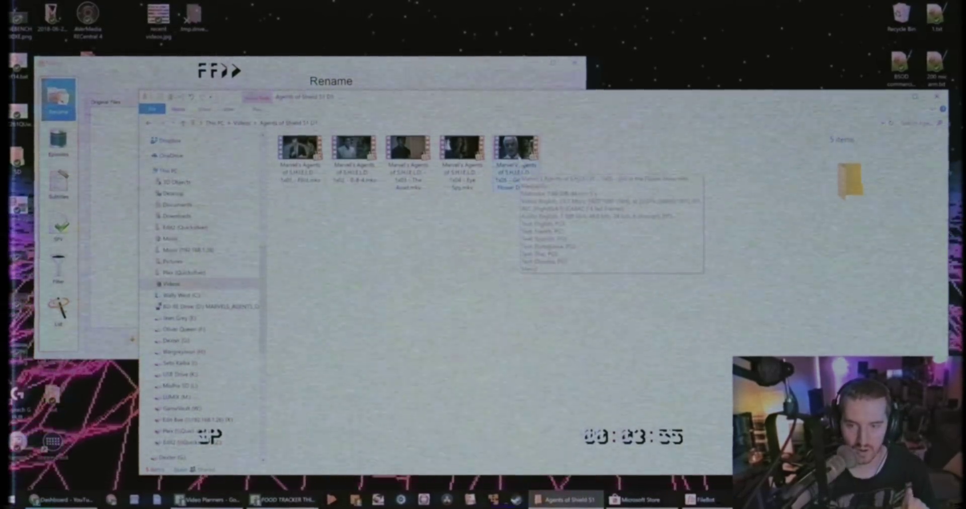
- Add the five renamed MKV files to FileBot's original files and place the 1x05 Girl in the Flower Dress file first
{"action": "key", "text": "alt+Tab"}
{"action": "key", "text": "alt+Tab"}
{"action": "left_click_drag", "start_coordinate": [548, 233], "coordinate": [116, 131]}
{"action": "left_click", "coordinate": [141, 79]}
{"action": "left_click_drag", "start_coordinate": [141, 167], "coordinate": [141, 114]}
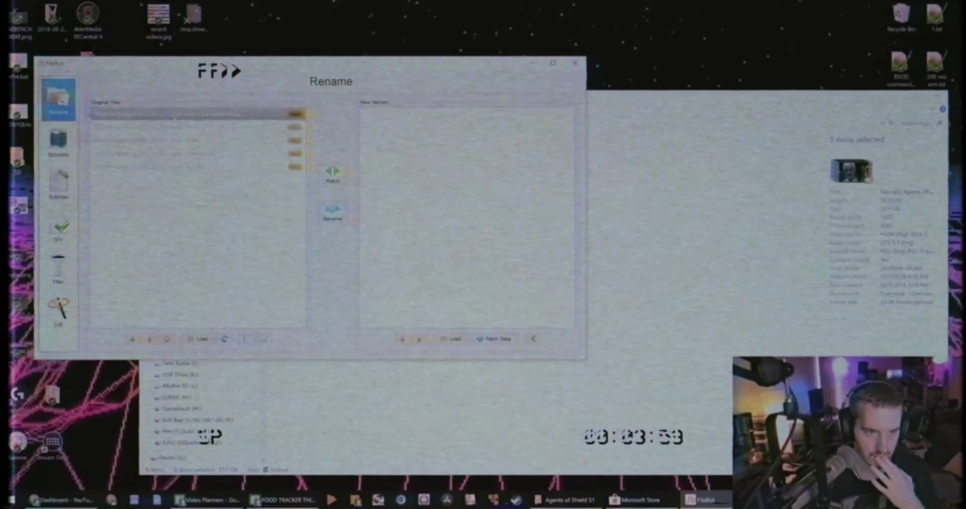
- Send the five selected episodes, 1x01 through 1x05, to the Rename view as new names for the reordered files
{"action": "left_click", "coordinate": [58, 143]}
{"action": "right_click", "coordinate": [228, 160]}
{"action": "mouse_move", "coordinate": [254, 168]}
{"action": "left_click", "coordinate": [302, 167]}
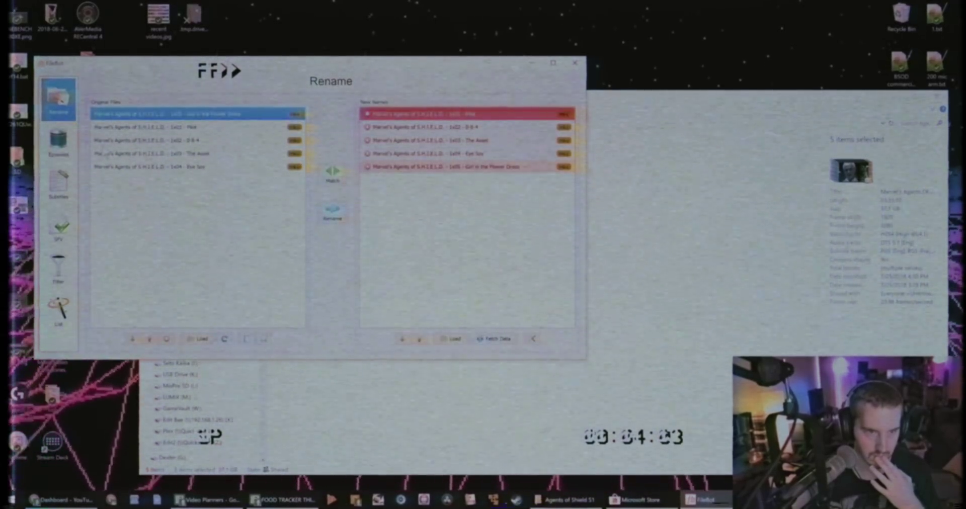
- Try to rename the five reordered files, widen the conflict list to read the file paths, and close it
{"action": "key", "text": "alt+Tab"}
{"action": "left_click", "coordinate": [115, 166]}
{"action": "left_click", "coordinate": [333, 228]}
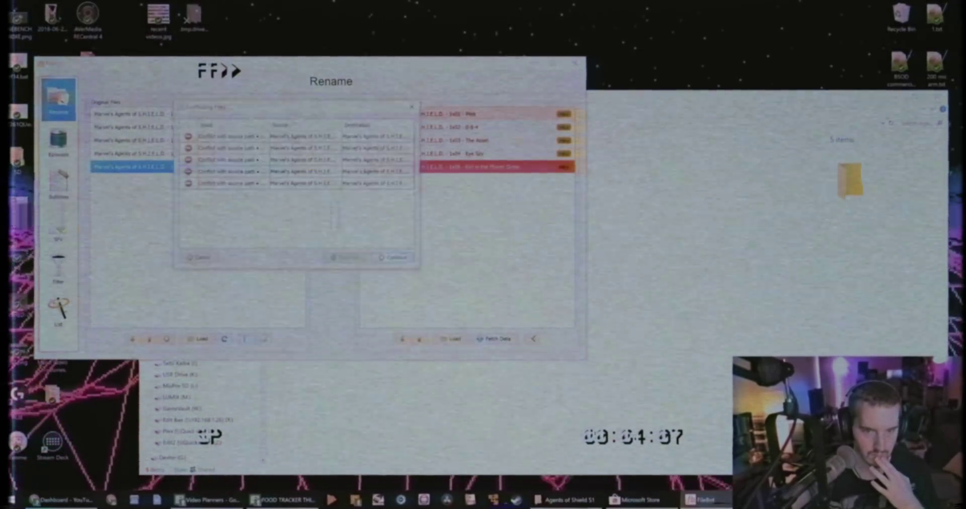
{"action": "left_click_drag", "start_coordinate": [420, 155], "coordinate": [607, 155]}
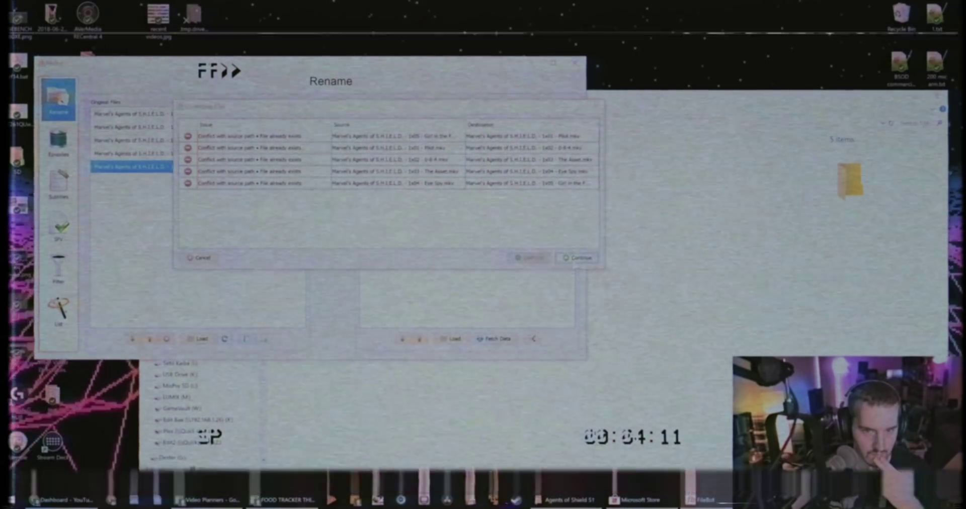
{"action": "left_click", "coordinate": [596, 106]}
- Look through FileBot's fetch sources, rename options and load controls for a way to handle the conflicting file names
{"action": "right_click", "coordinate": [424, 113]}
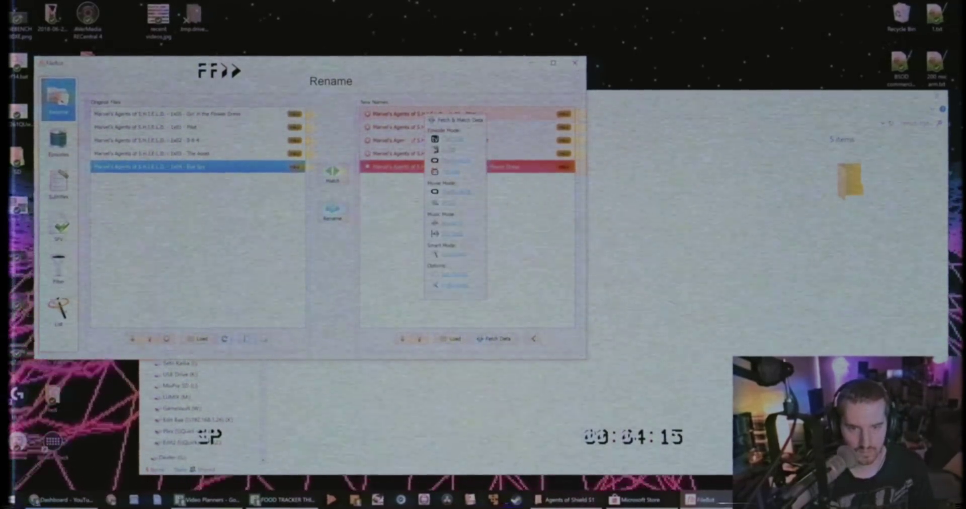
{"action": "left_click", "coordinate": [533, 338]}
{"action": "left_click", "coordinate": [533, 338]}
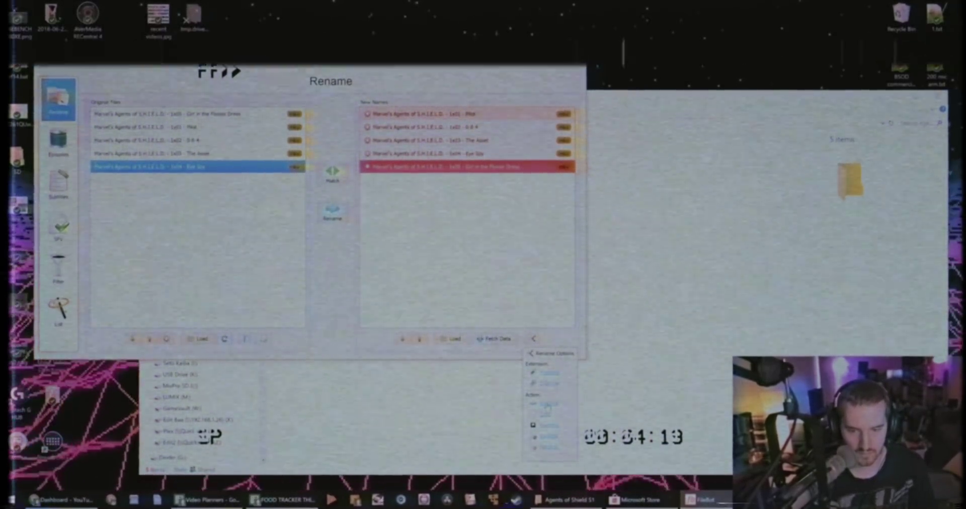
{"action": "left_click", "coordinate": [545, 403]}
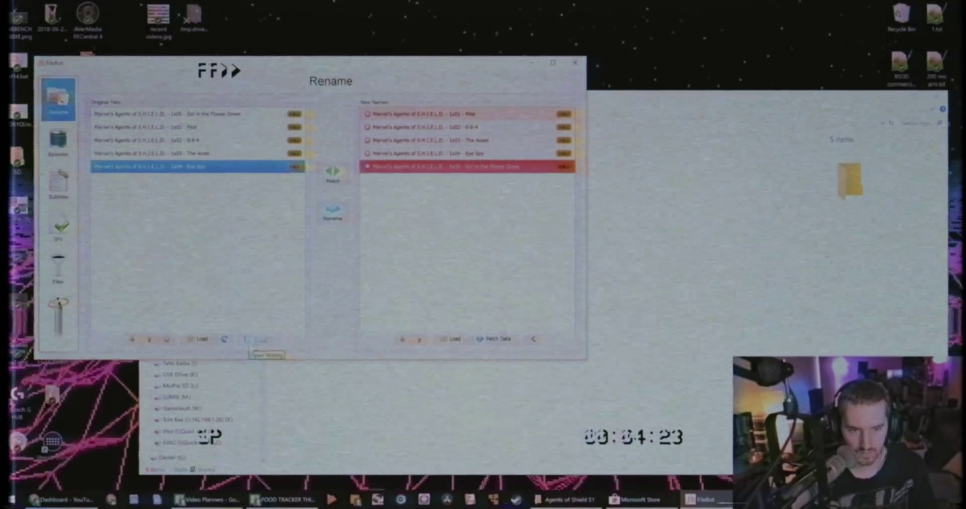
{"action": "left_click", "coordinate": [450, 338]}
{"action": "left_click", "coordinate": [433, 297]}
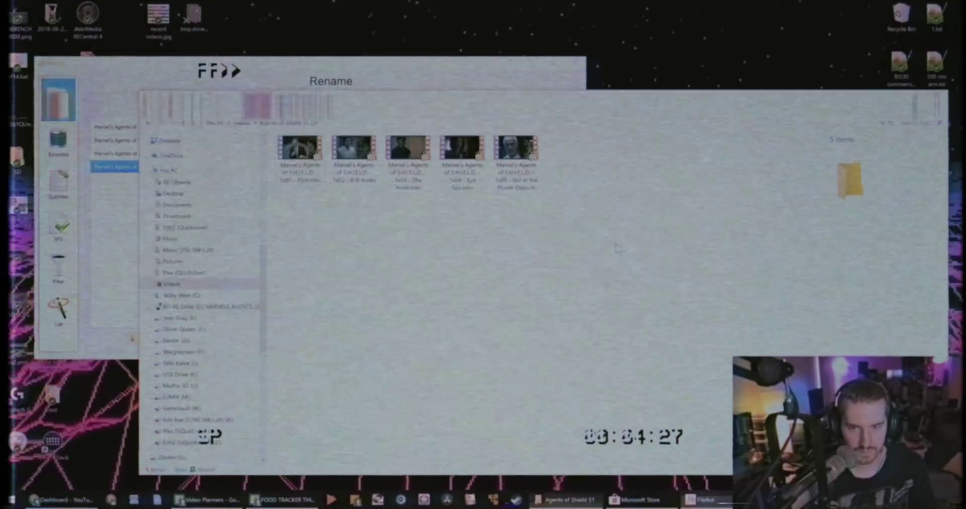
- Check FileBot's Season 1 episode list and search history, and switch back to the folder of renamed files
{"action": "left_click", "coordinate": [704, 500]}
{"action": "left_click", "coordinate": [58, 142]}
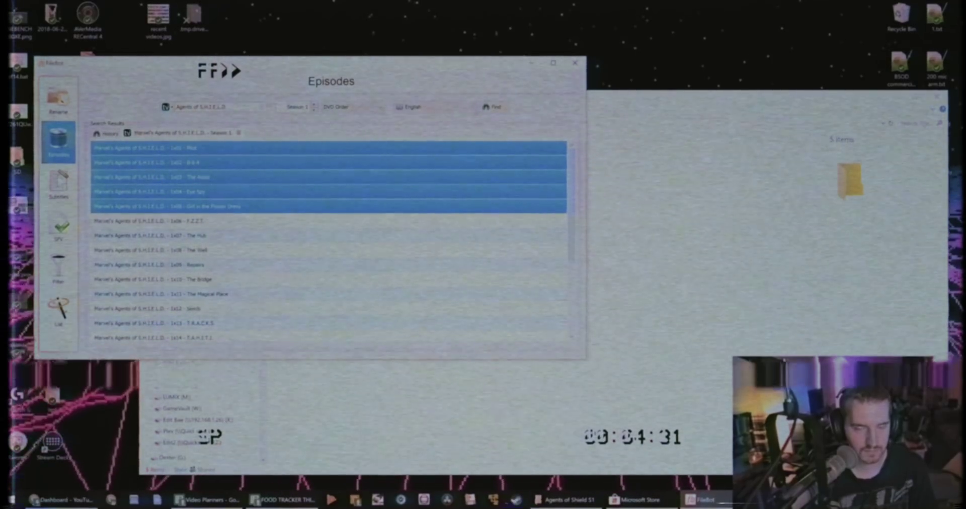
{"action": "left_click", "coordinate": [105, 133]}
{"action": "left_click", "coordinate": [58, 99]}
{"action": "key", "text": "alt+Tab"}
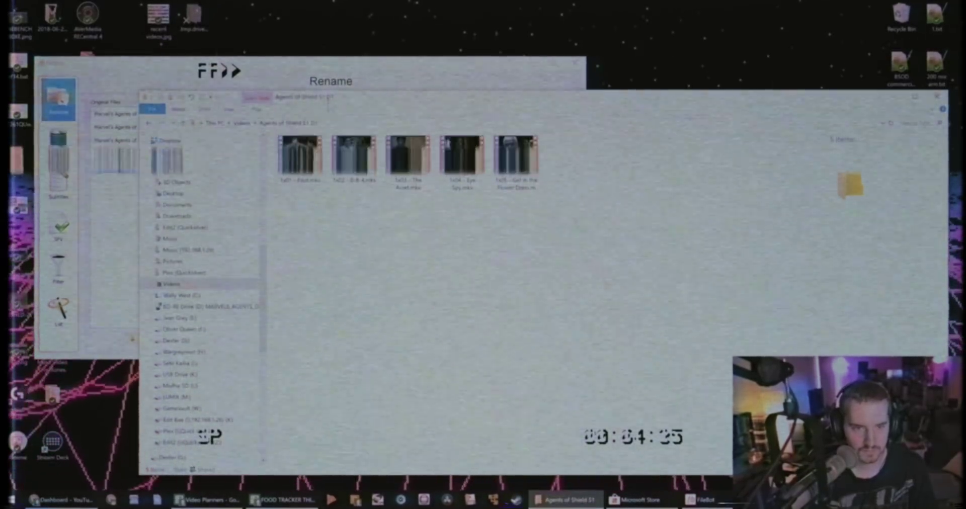
- Try FileBot's Copy action in place of Rename to write the five reordered episodes under their new names
{"action": "left_click", "coordinate": [347, 82]}
{"action": "left_click", "coordinate": [532, 339]}
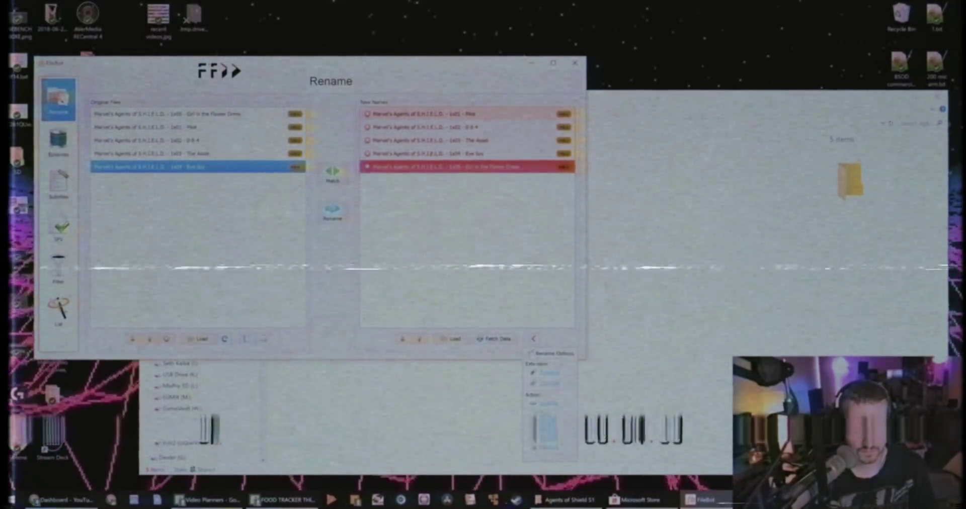
{"action": "left_click", "coordinate": [541, 426]}
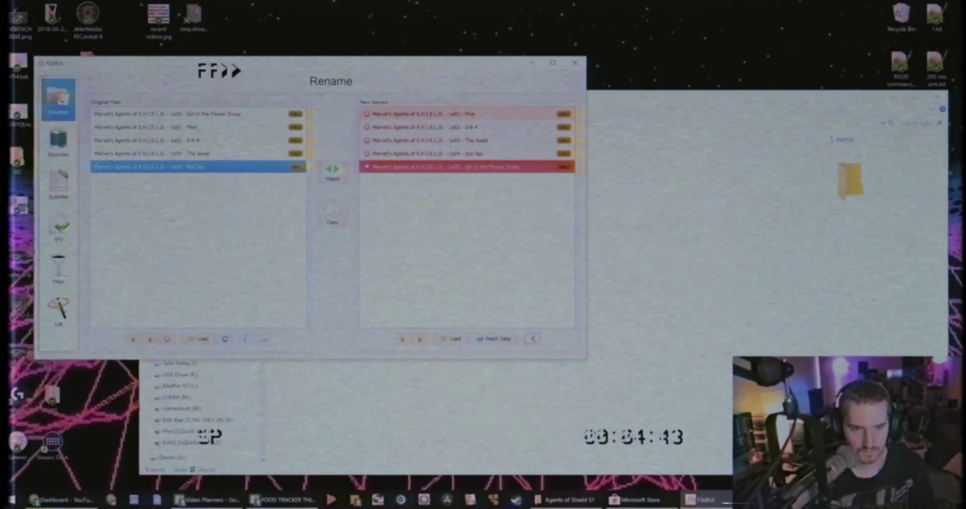
{"action": "left_click", "coordinate": [345, 219]}
{"action": "left_click", "coordinate": [369, 257]}
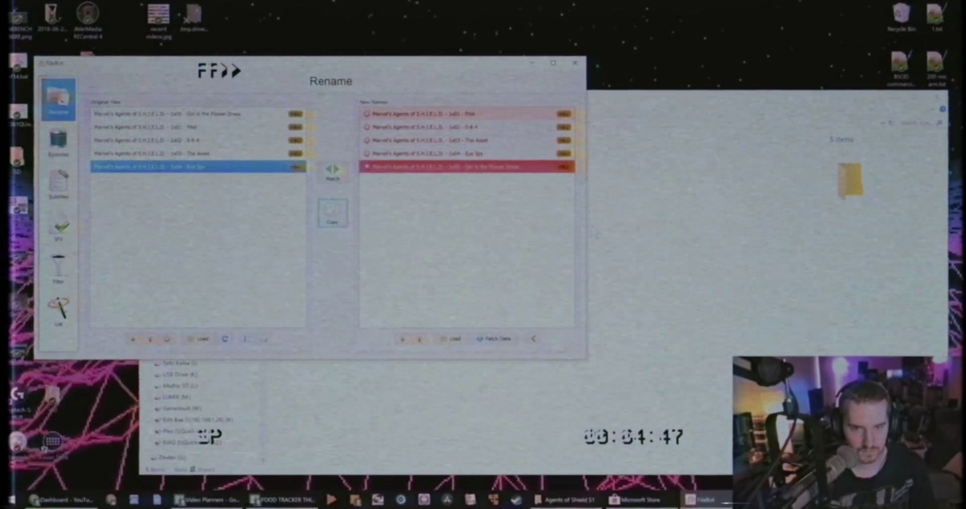
- Look through FileBot's List, SFV and Episodes views for another option and return to the rename lists
{"action": "key", "text": "alt+Tab"}
{"action": "key", "text": "alt+Tab"}
{"action": "left_click", "coordinate": [58, 312]}
{"action": "left_click", "coordinate": [58, 227]}
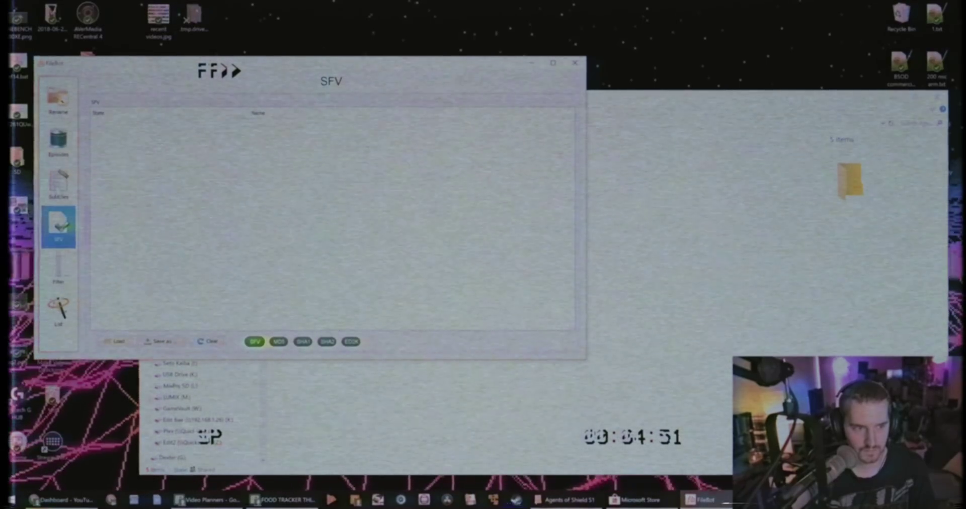
{"action": "left_click", "coordinate": [59, 136]}
{"action": "left_click", "coordinate": [59, 101]}
- Try matching the original files to the new names, and move Girl in the Flower Dress back to first place
{"action": "left_click", "coordinate": [339, 178]}
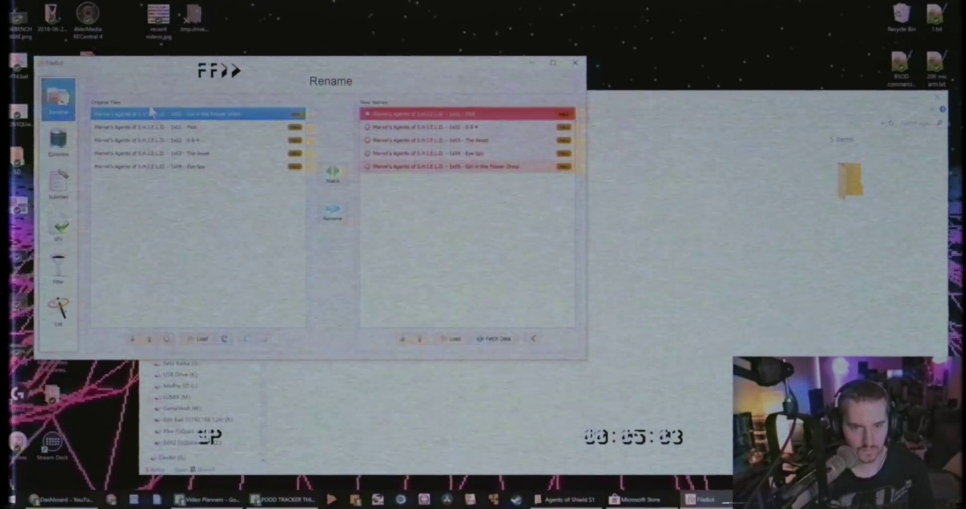
{"action": "left_click_drag", "start_coordinate": [232, 167], "coordinate": [232, 114]}
- Set the episode format to {n} - {s00e00} - {t} vox, and rename the five reordered files with it
{"action": "right_click", "coordinate": [231, 115]}
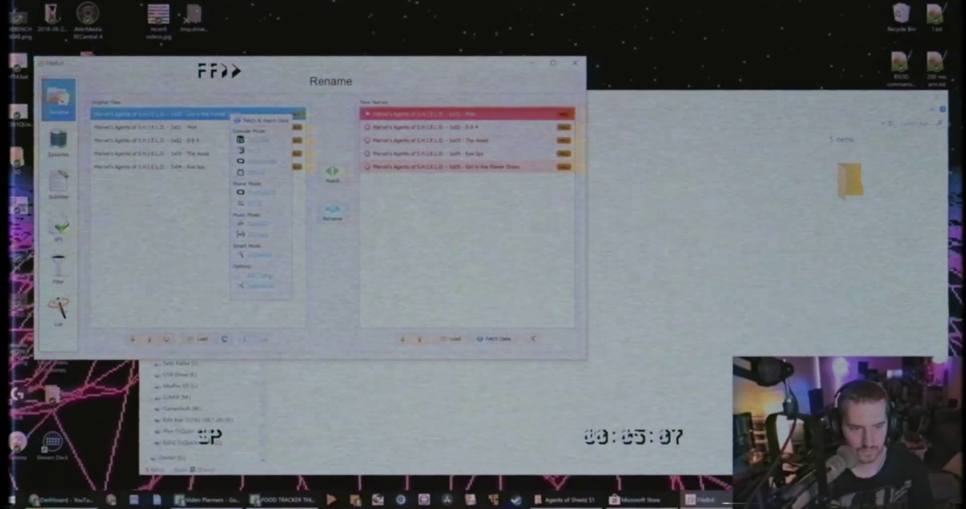
{"action": "right_click", "coordinate": [390, 142]}
{"action": "left_click", "coordinate": [418, 300]}
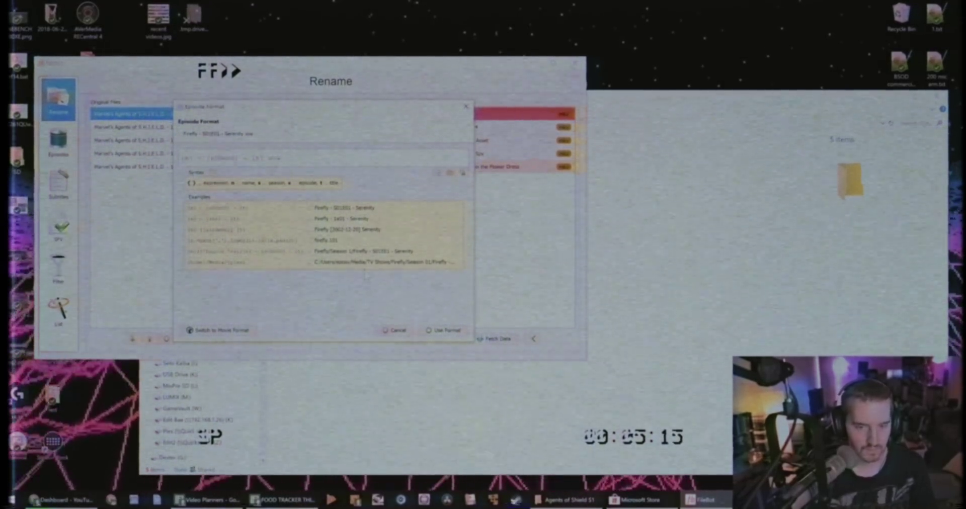
{"action": "left_click", "coordinate": [394, 331]}
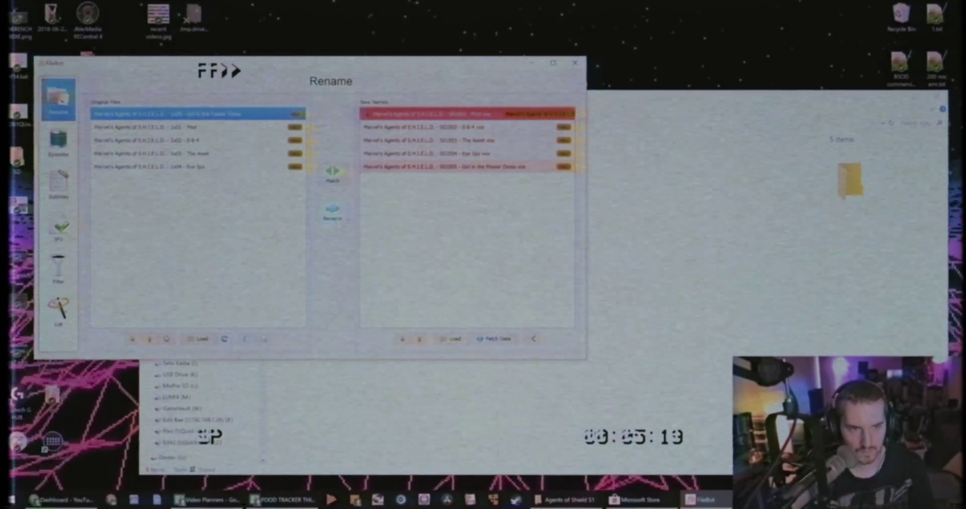
{"action": "left_click", "coordinate": [333, 213]}
{"action": "left_click", "coordinate": [619, 237]}
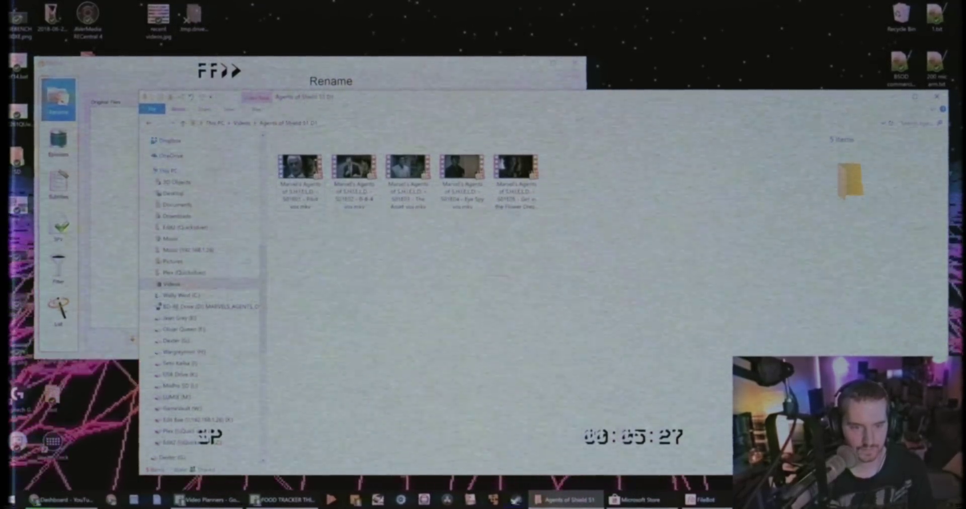
- Load the five renamed vox files from the Agents of Shield S1 D1 folder into Original Files and check their order
{"action": "left_click_drag", "start_coordinate": [509, 226], "coordinate": [287, 171]}
{"action": "left_click_drag", "start_coordinate": [300, 171], "coordinate": [205, 221]}
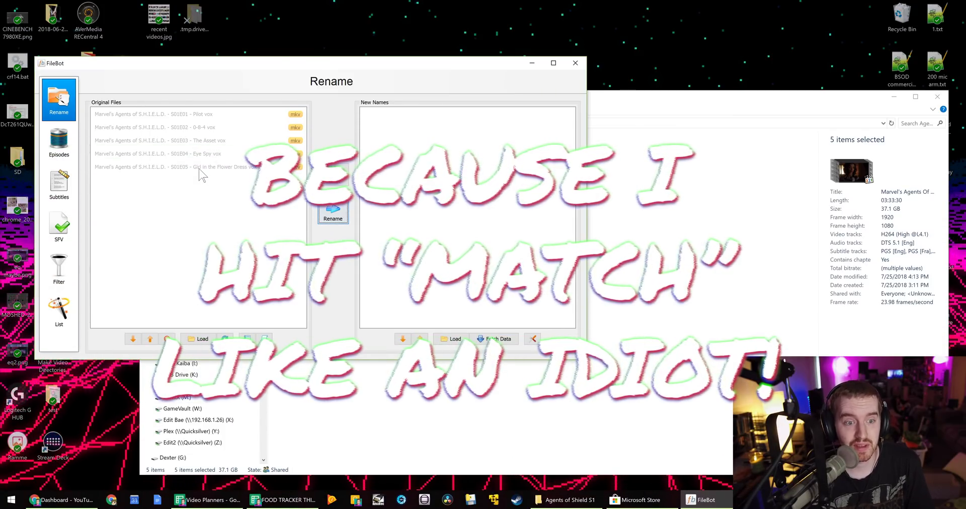
{"action": "left_click", "coordinate": [200, 170]}
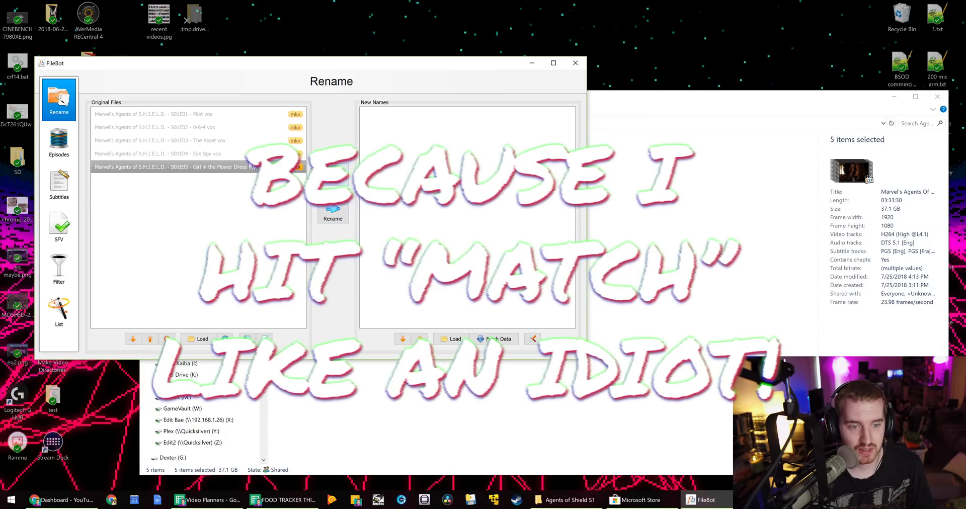
{"action": "left_click", "coordinate": [229, 140]}
{"action": "left_click", "coordinate": [218, 117]}
{"action": "left_click", "coordinate": [209, 124]}
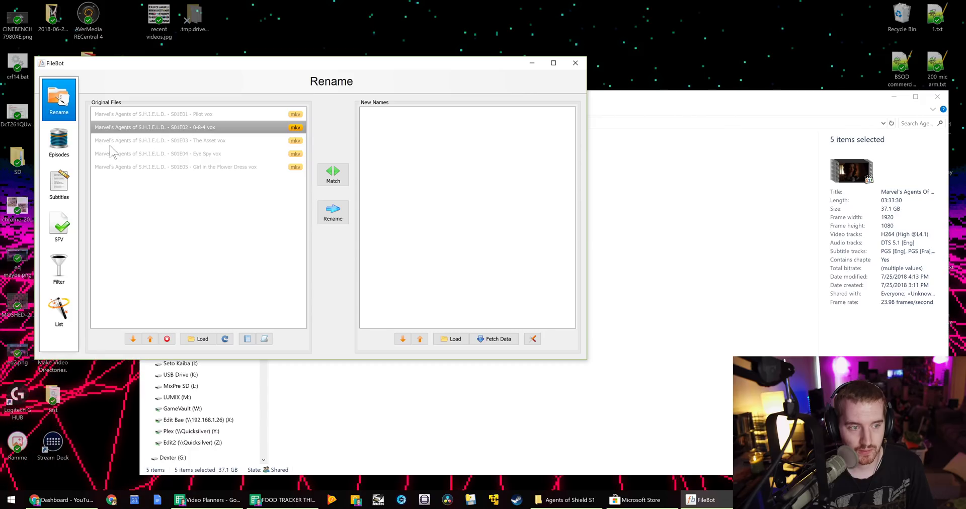
- Send the selected episodes 1x01 through 1x05 to the Rename view as new names, and check the folder's current files
{"action": "left_click", "coordinate": [72, 135]}
{"action": "right_click", "coordinate": [235, 157]}
{"action": "mouse_move", "coordinate": [264, 162]}
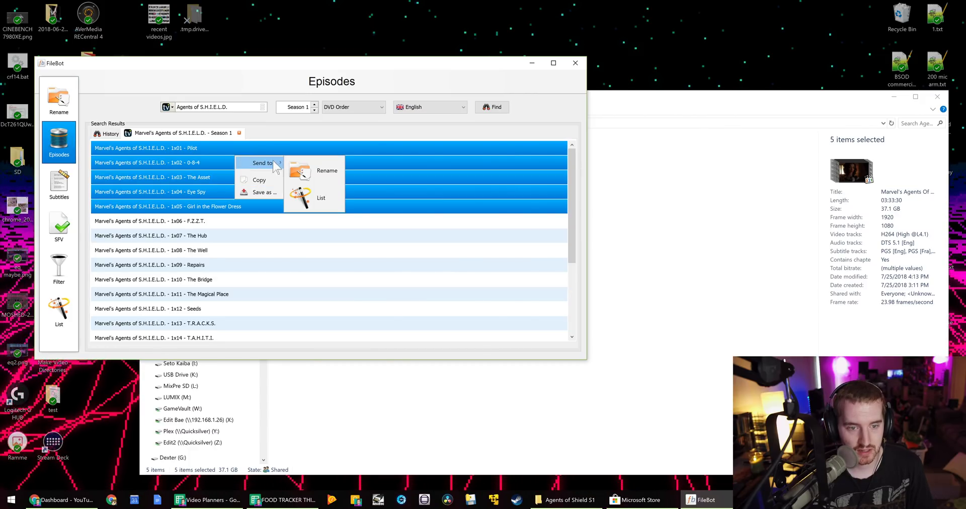
{"action": "left_click", "coordinate": [322, 166]}
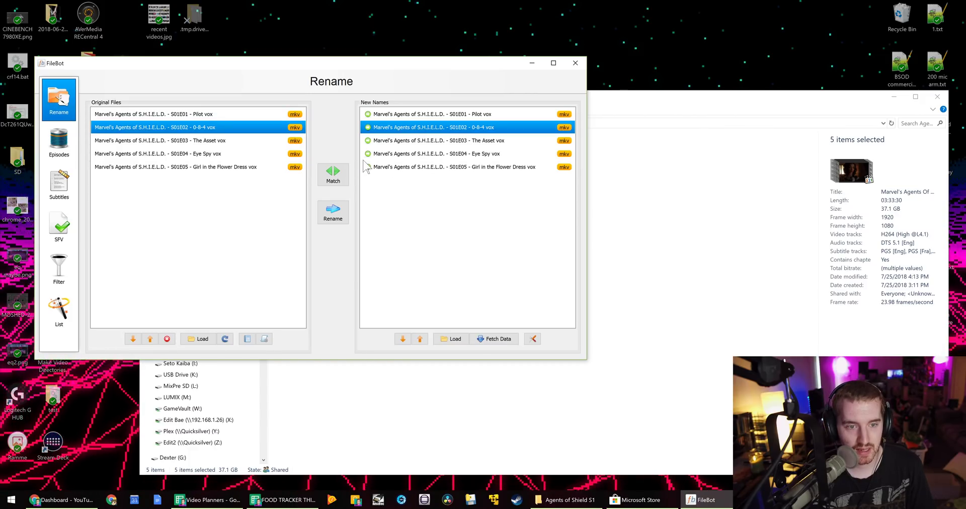
{"action": "left_click", "coordinate": [621, 198]}
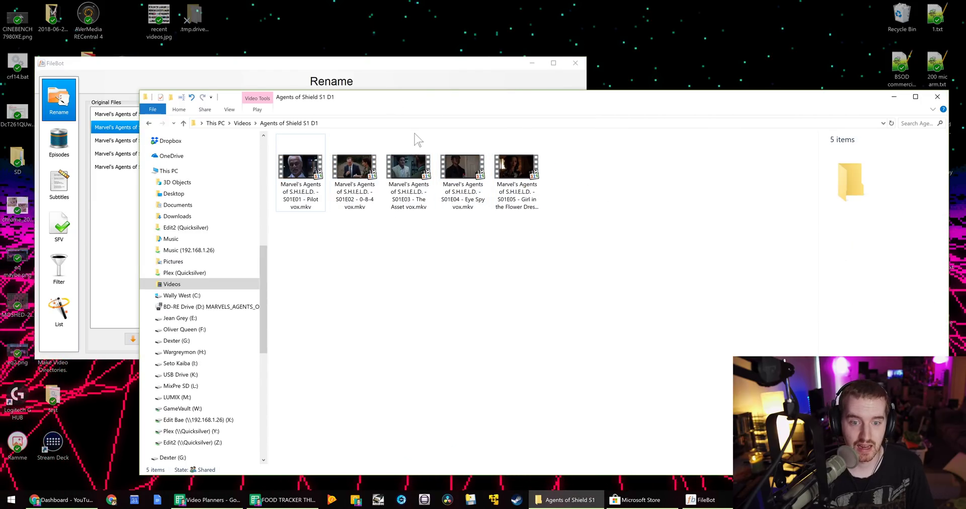
- Remove vox from the episode format, leaving {n} - {s00e00} - {t}, and rename the five files
{"action": "left_click", "coordinate": [373, 72]}
{"action": "right_click", "coordinate": [232, 154]}
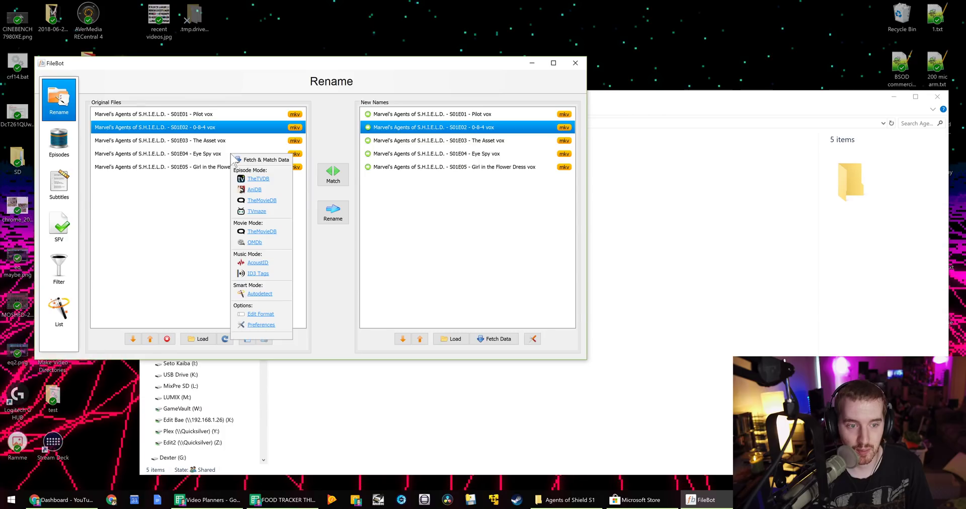
{"action": "right_click", "coordinate": [370, 150]}
{"action": "left_click", "coordinate": [398, 310]}
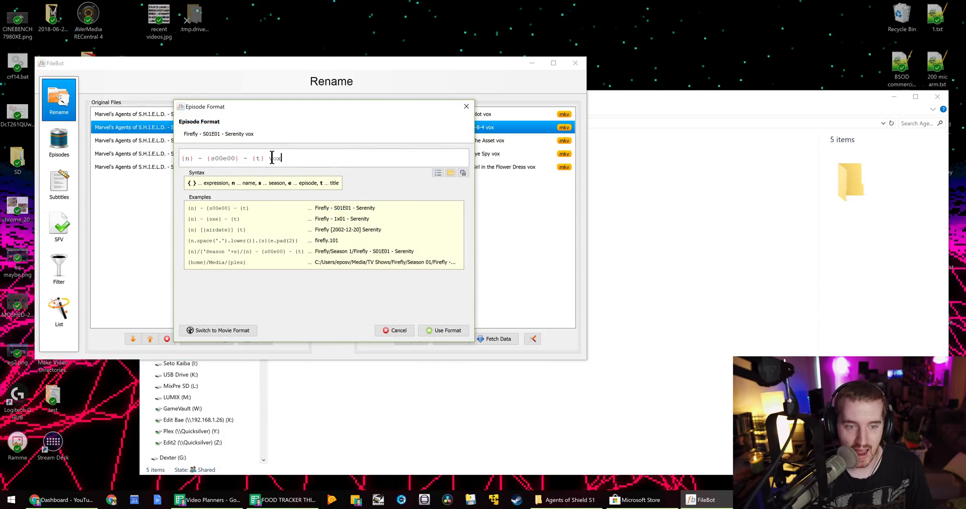
{"action": "left_click_drag", "start_coordinate": [269, 158], "coordinate": [290, 157]}
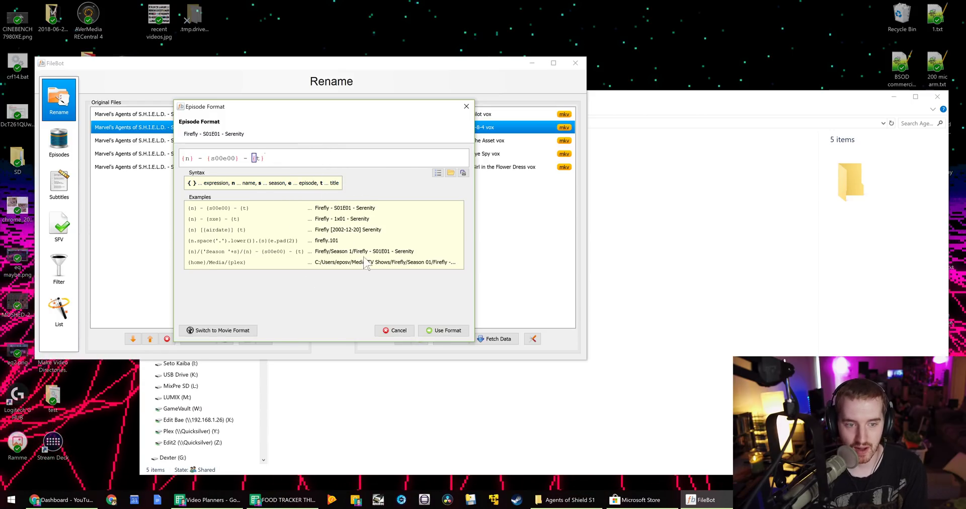
{"action": "left_click", "coordinate": [448, 332]}
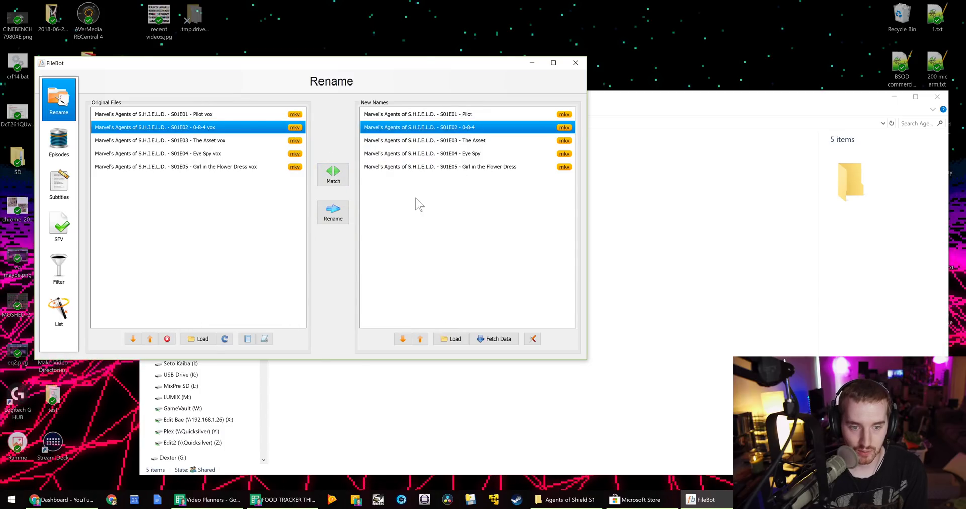
{"action": "left_click", "coordinate": [332, 219]}
{"action": "left_click", "coordinate": [621, 220]}
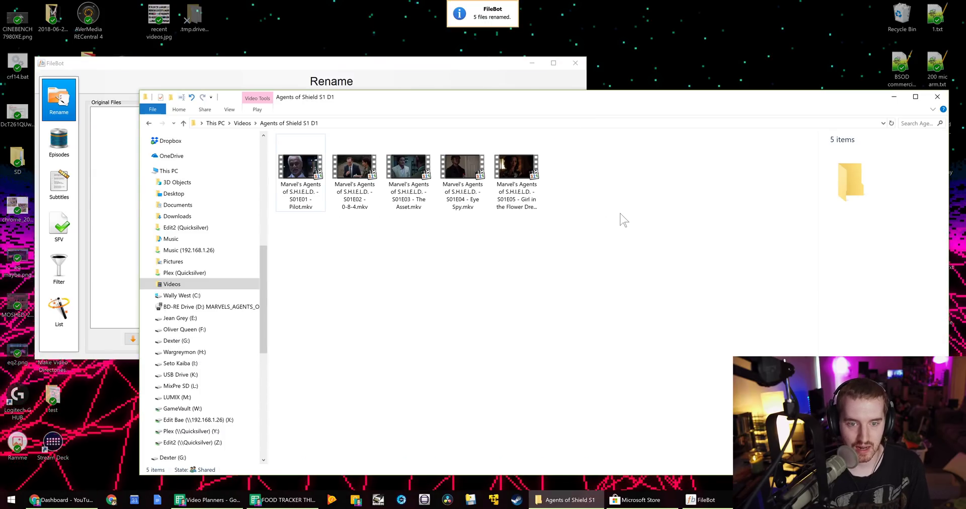
- Inspect the media details of the renamed Pilot and Girl in the Flower Dress files in the folder
{"action": "left_click", "coordinate": [296, 170]}
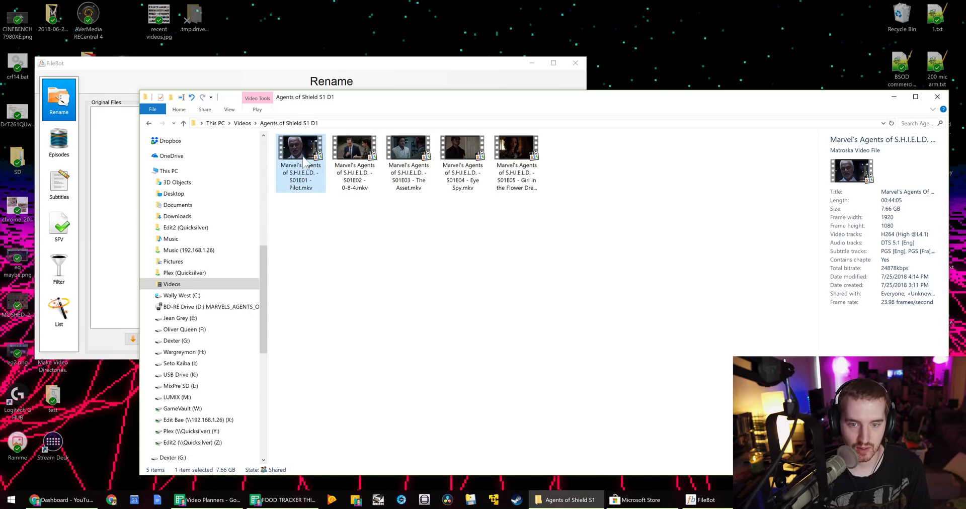
{"action": "left_click", "coordinate": [514, 147]}
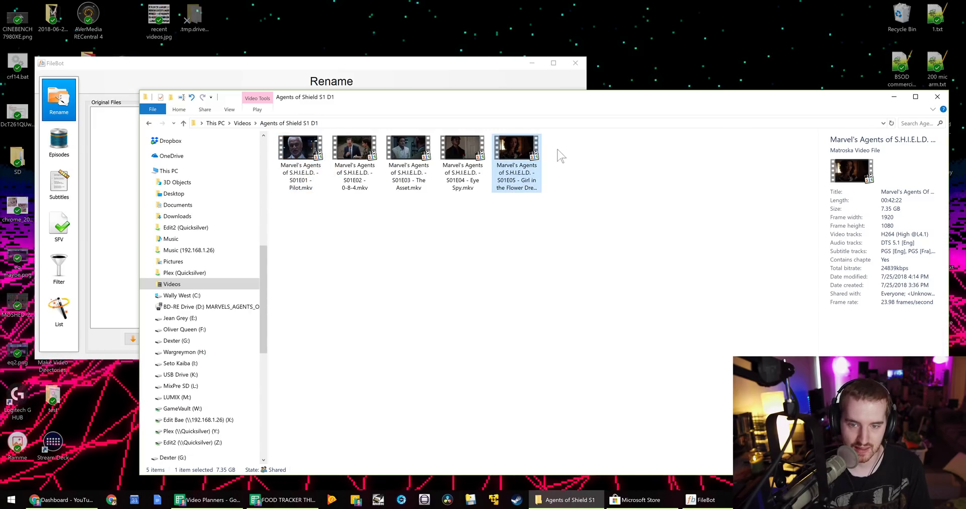
{"action": "mouse_move", "coordinate": [536, 161]}
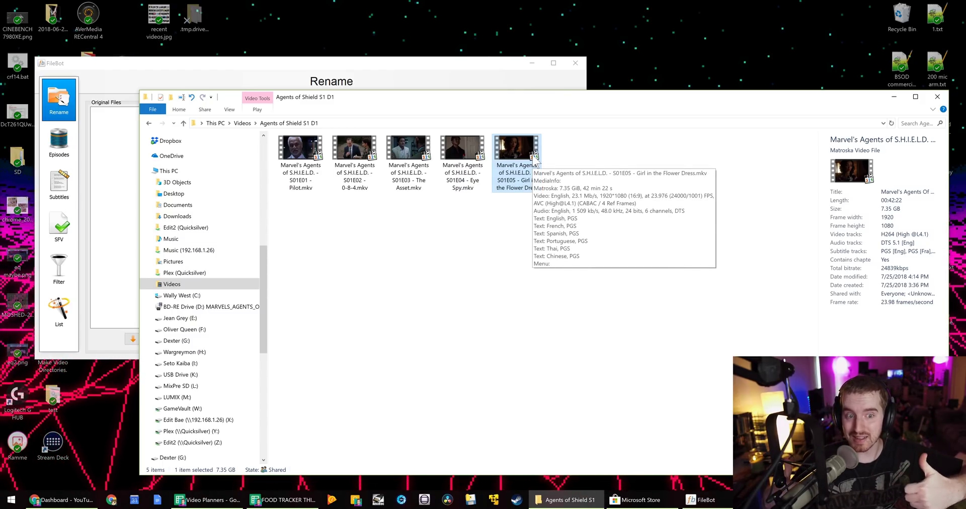
{"action": "left_click", "coordinate": [452, 80]}
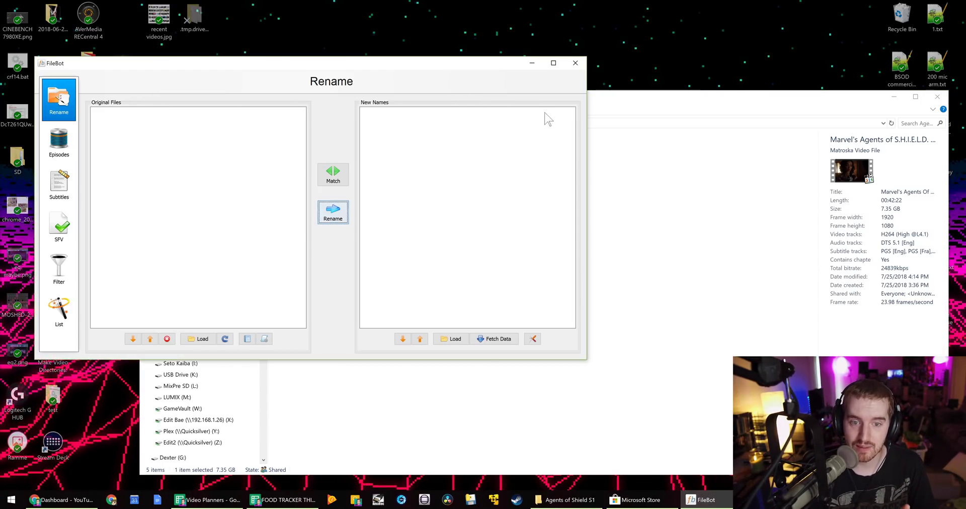
{"action": "left_click", "coordinate": [608, 170]}
- Open the Beavis & Butthead Season 1 folder on the Plex drive and load its four episodes into FileBot's Original Files
{"action": "mouse_move", "coordinate": [308, 187]}
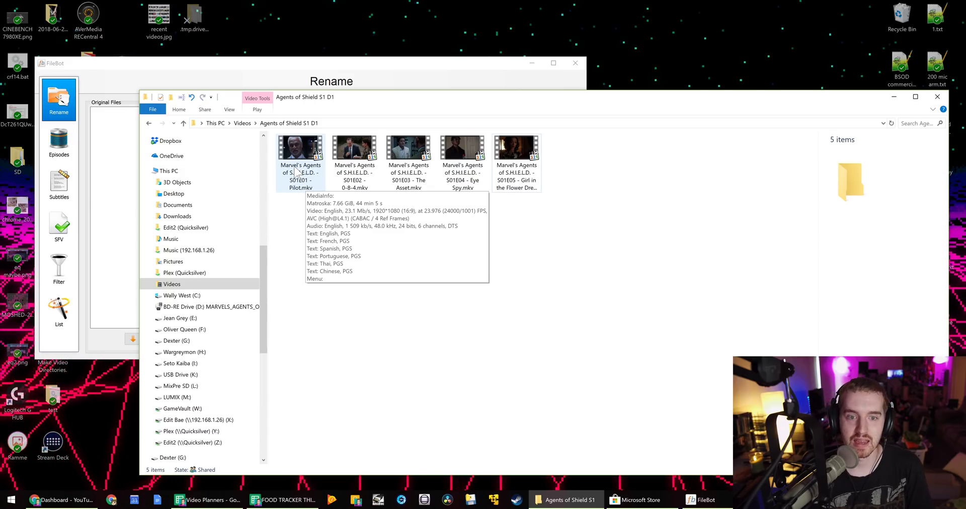
{"action": "left_click", "coordinate": [242, 124]}
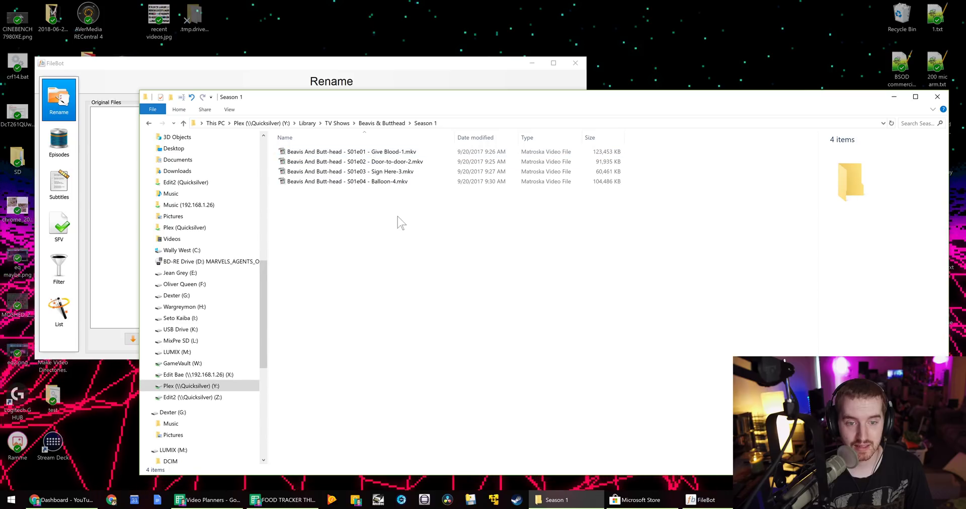
{"action": "left_click_drag", "start_coordinate": [400, 222], "coordinate": [374, 162]}
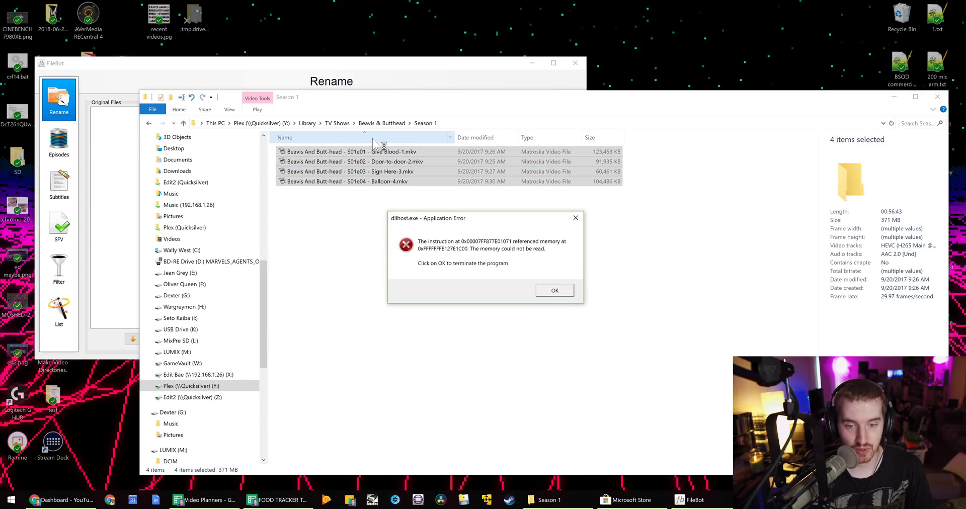
{"action": "left_click", "coordinate": [552, 291]}
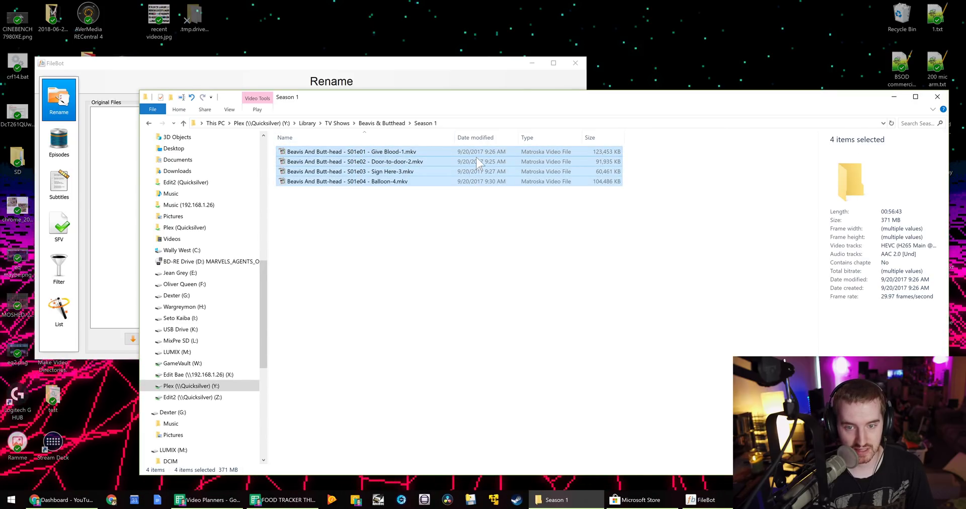
{"action": "left_click_drag", "start_coordinate": [477, 161], "coordinate": [121, 147]}
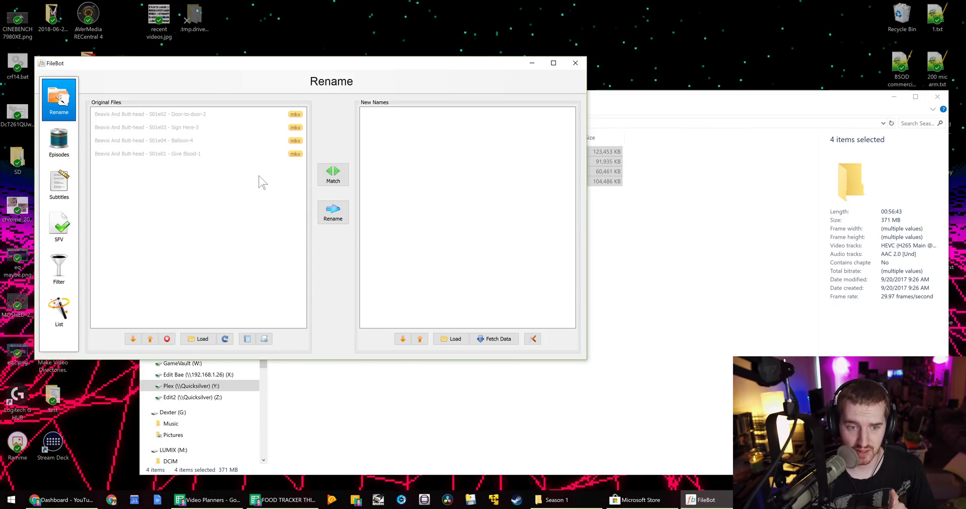
- Fetch and match the Beavis and Butt-Head episode names from TheTVDB for the four loaded files
{"action": "left_click", "coordinate": [515, 337]}
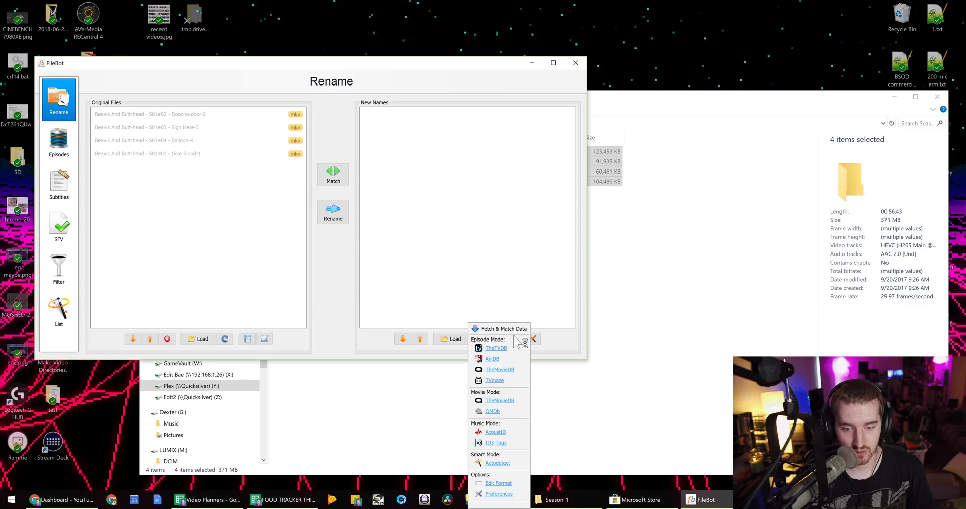
{"action": "left_click", "coordinate": [491, 348]}
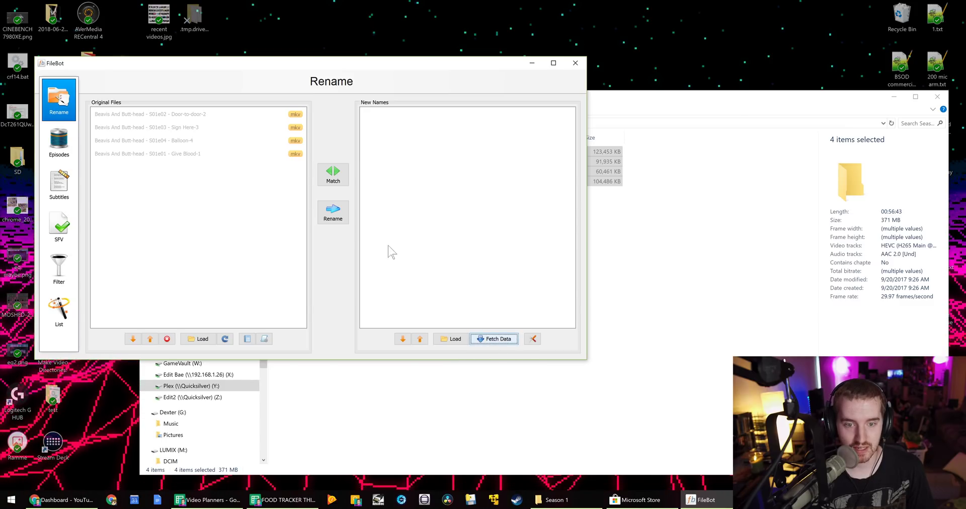
{"action": "left_click", "coordinate": [548, 291]}
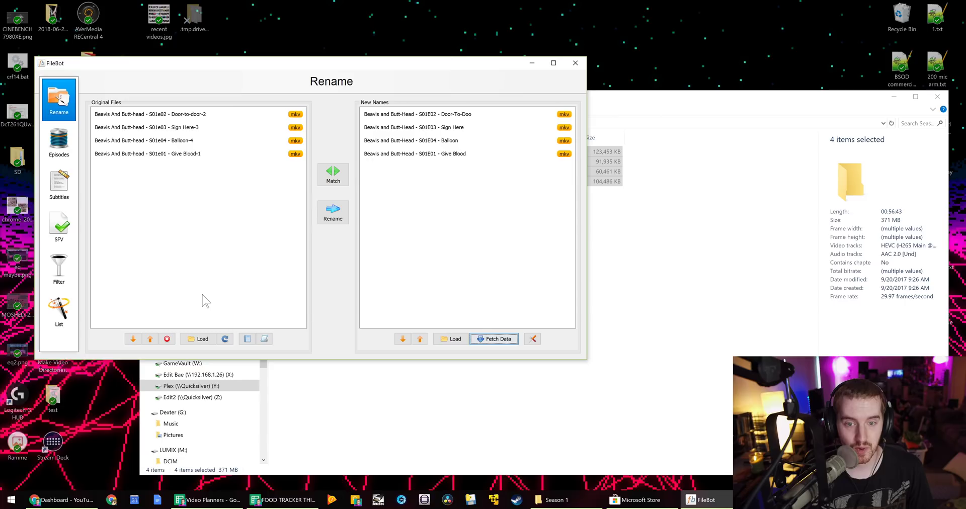
{"action": "left_click", "coordinate": [556, 290]}
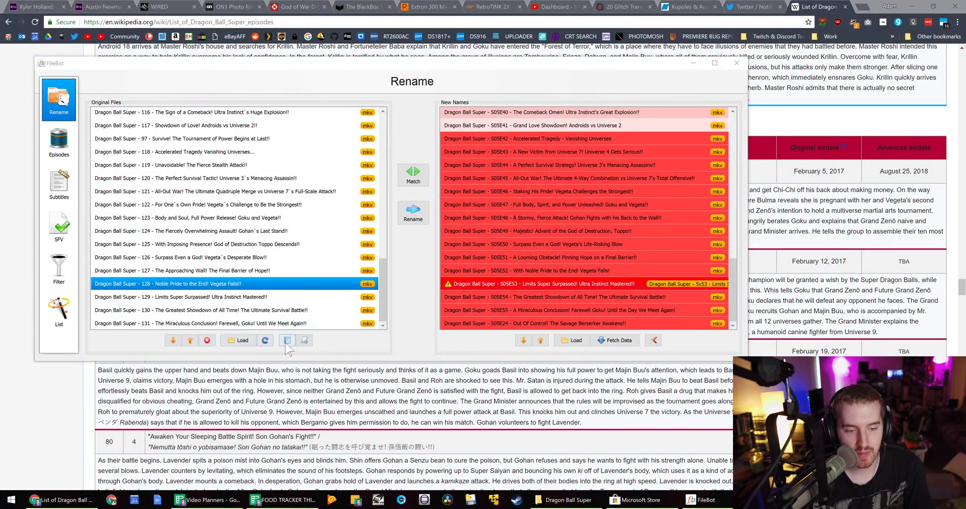
- Validate the illegal character out of the Dragon Ball Super S05E18 file name and continue renaming the seven loaded episodes
{"action": "left_click", "coordinate": [265, 340]}
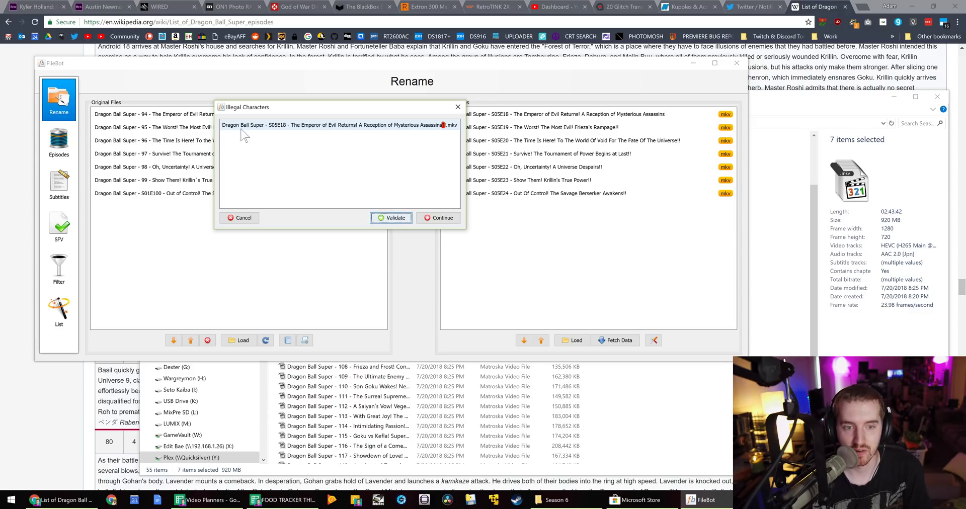
{"action": "left_click", "coordinate": [391, 219]}
{"action": "left_click", "coordinate": [441, 223]}
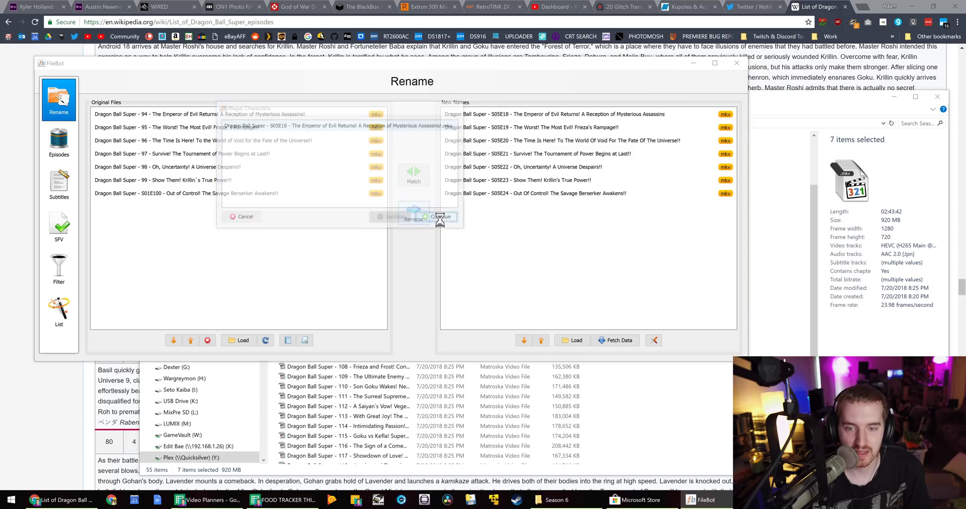